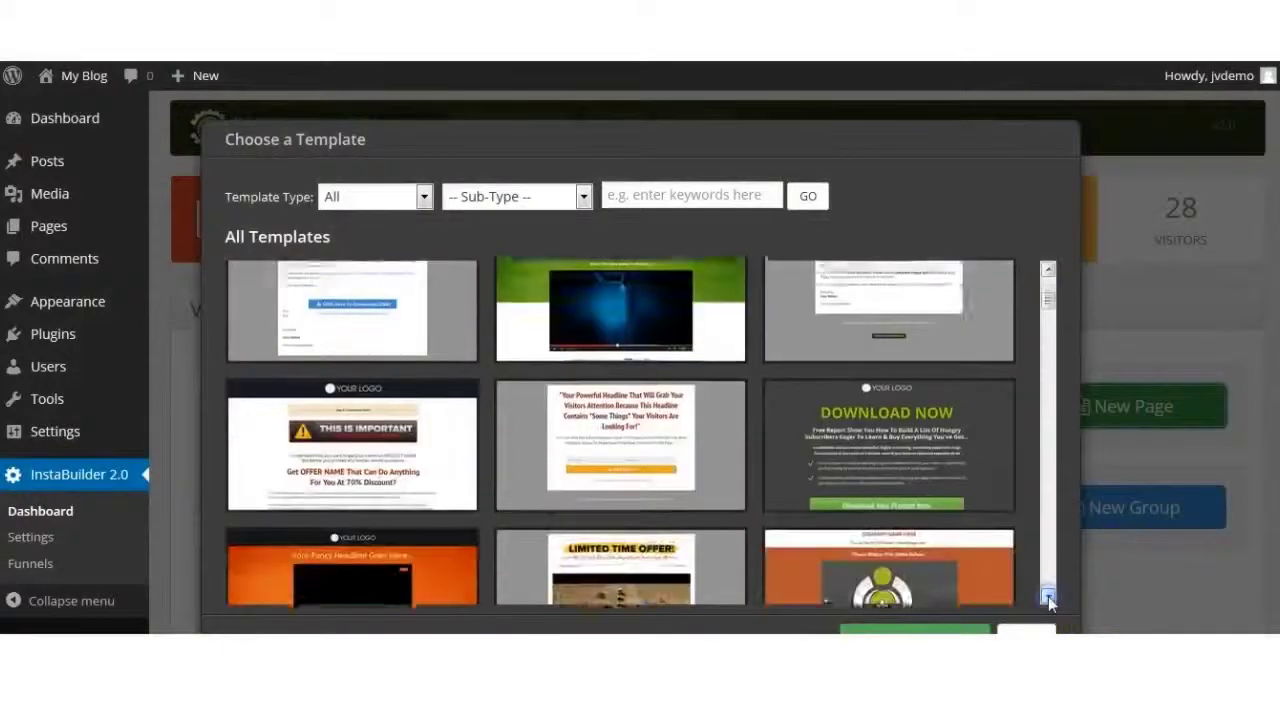
Browse the page template gallery down to its end and bring up the available template types.
scroll(1048, 598, "down", 2)
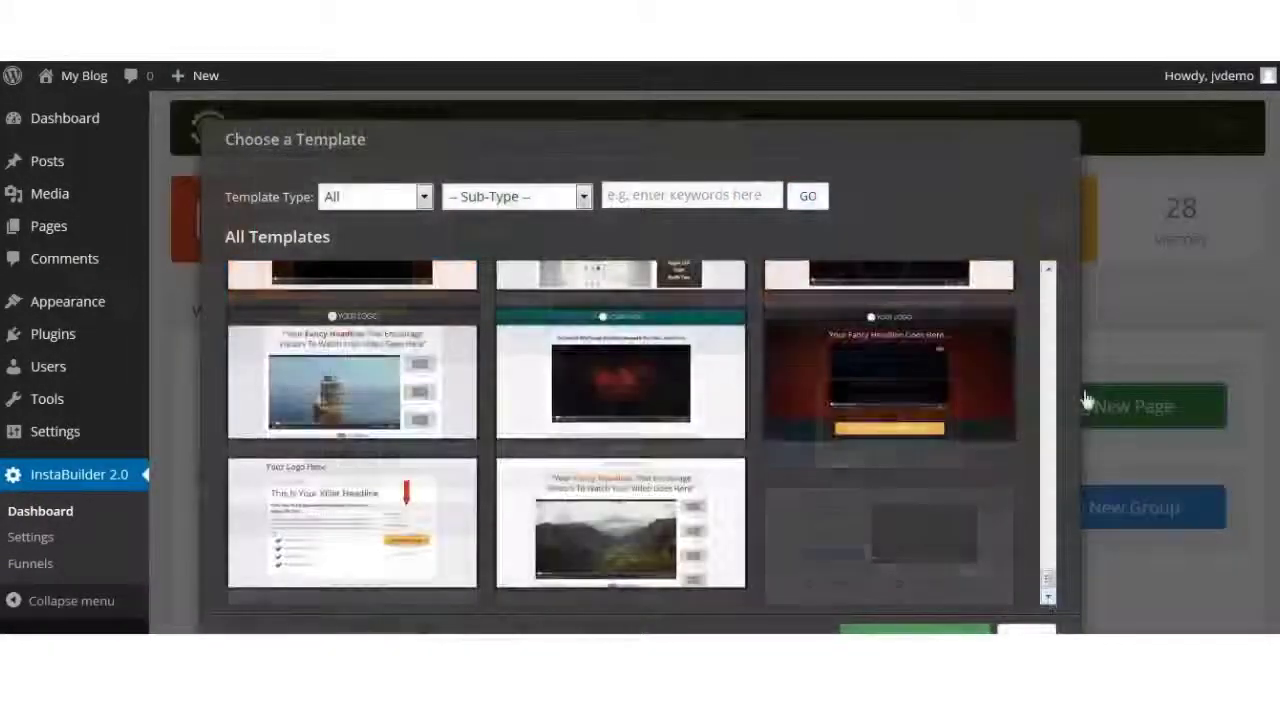
left_click(632, 385)
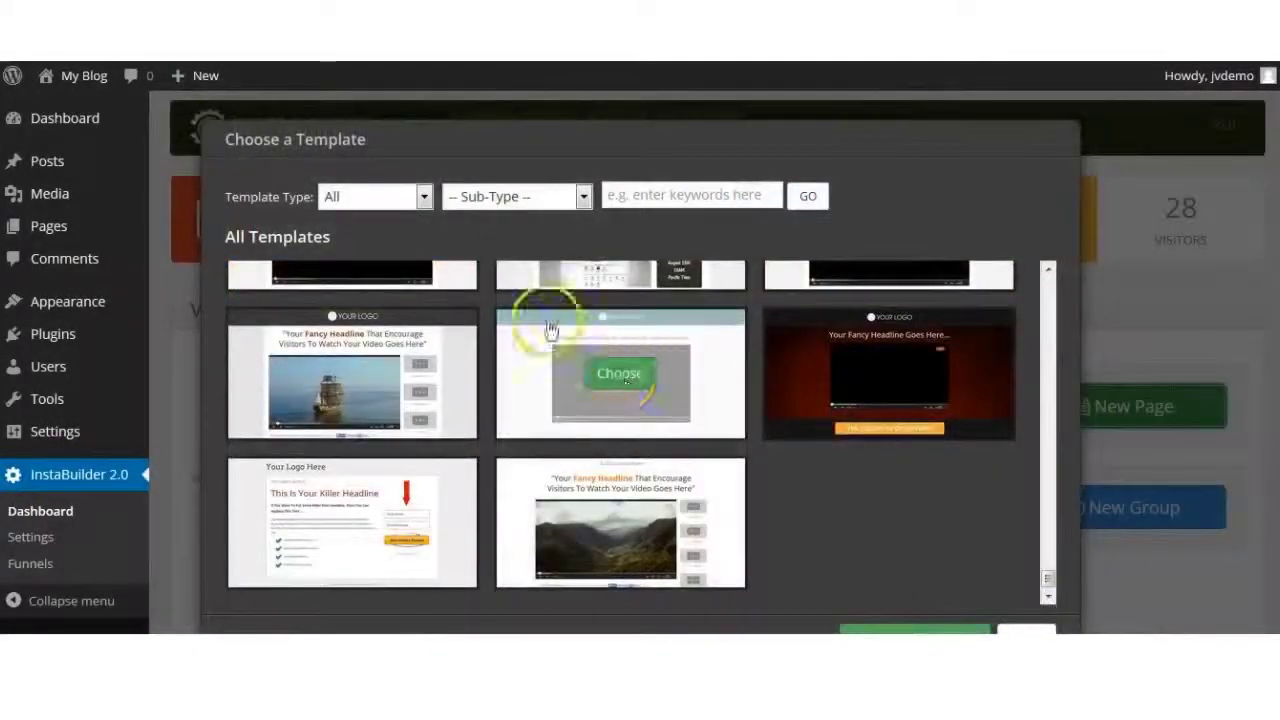
left_click(423, 198)
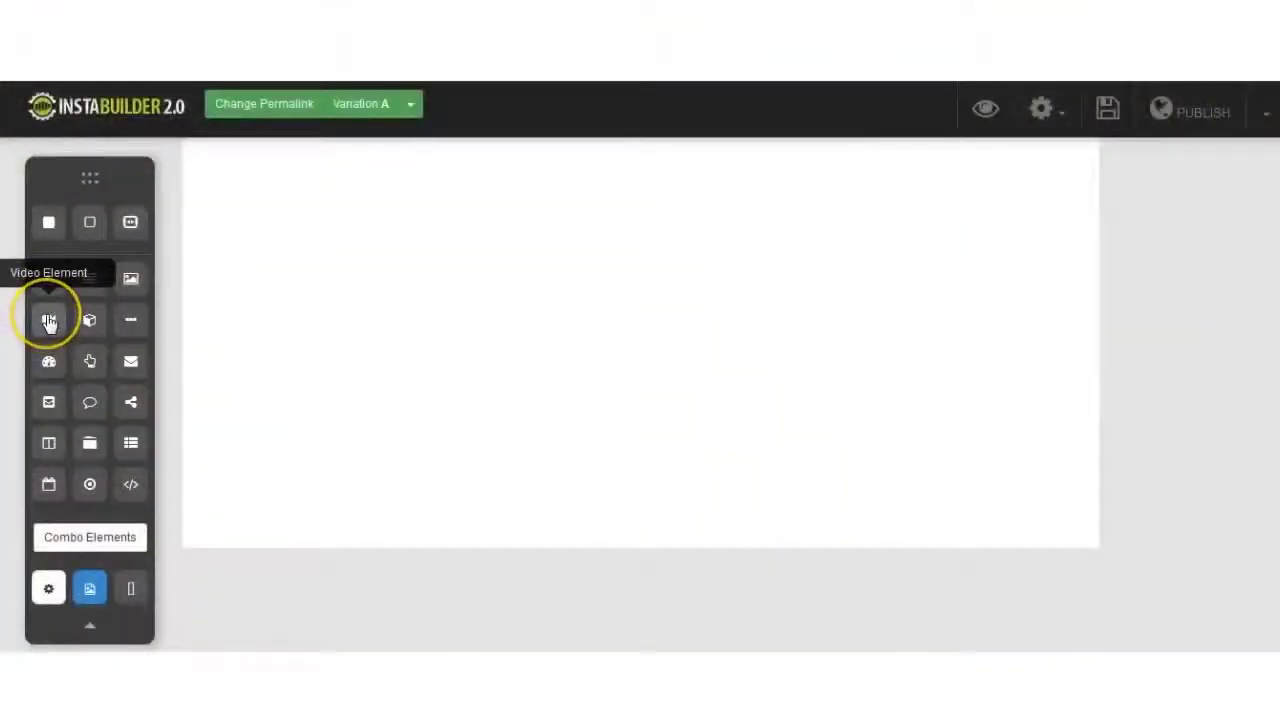
Place a video element on the blank page.
left_click_drag(49, 320, 596, 333)
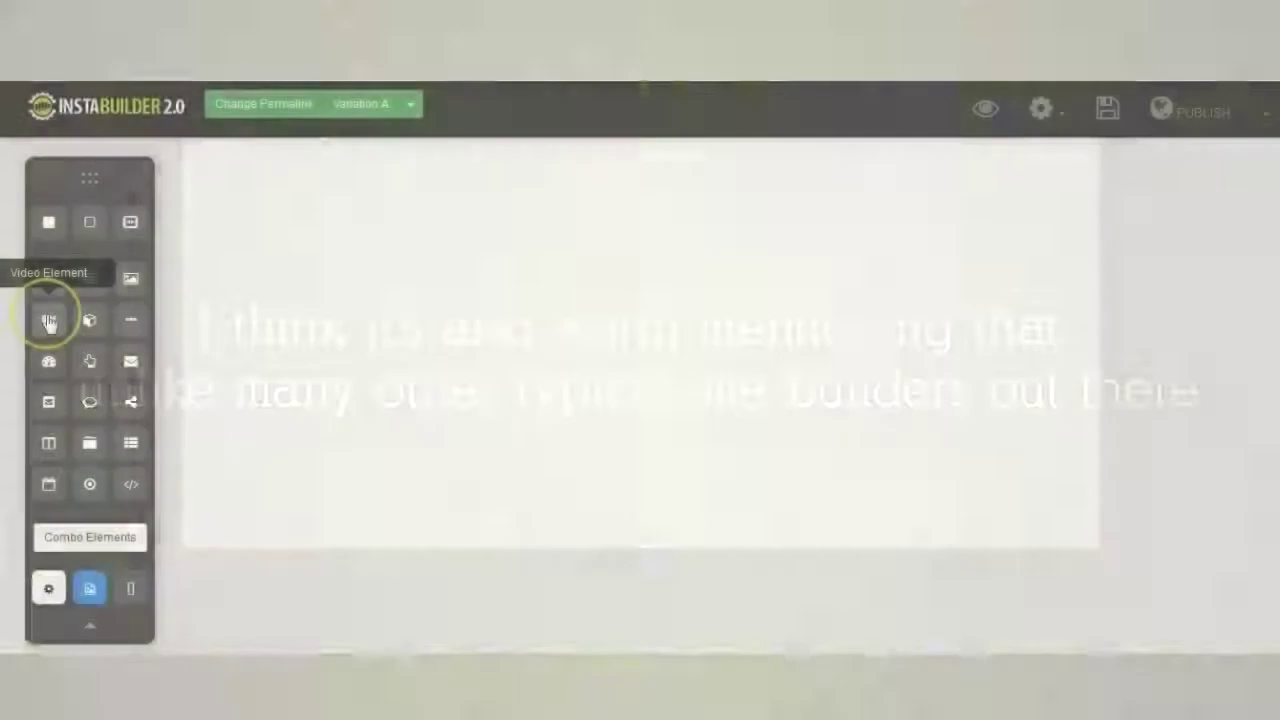
left_click_drag(46, 320, 596, 333)
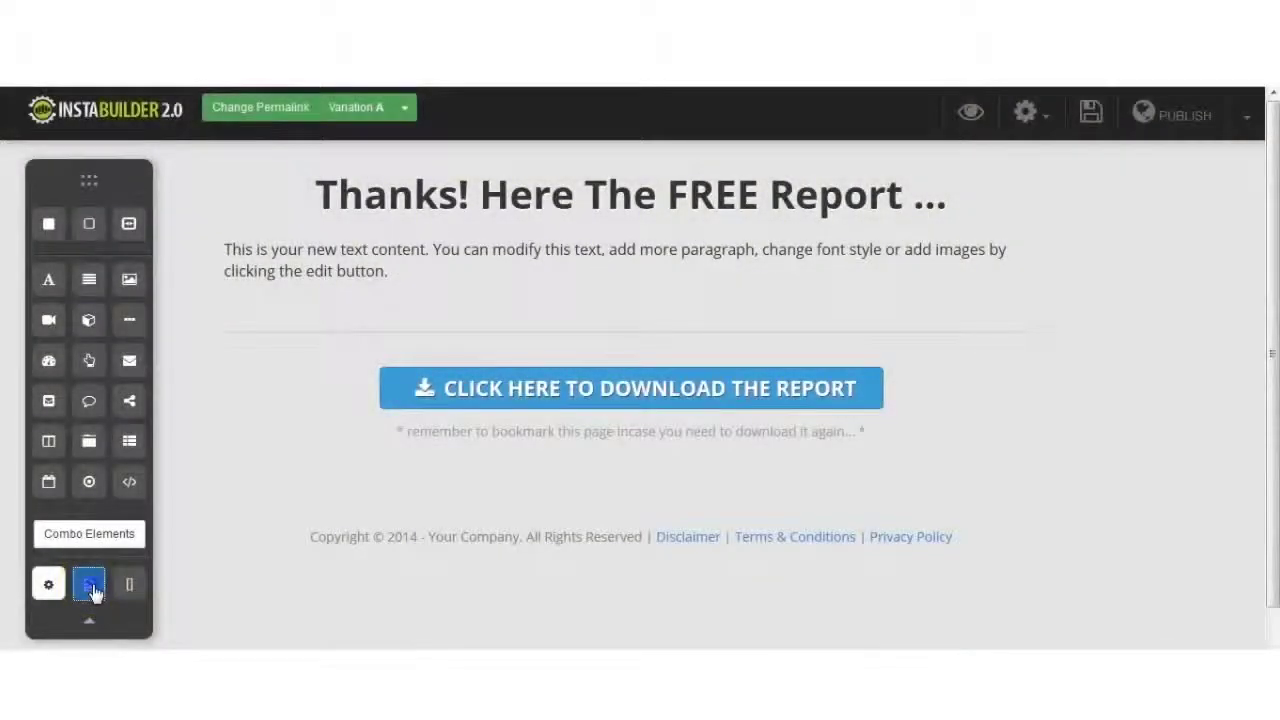
Open the graphics library and look through its Cartoon and Buttons graphic types.
left_click(89, 585)
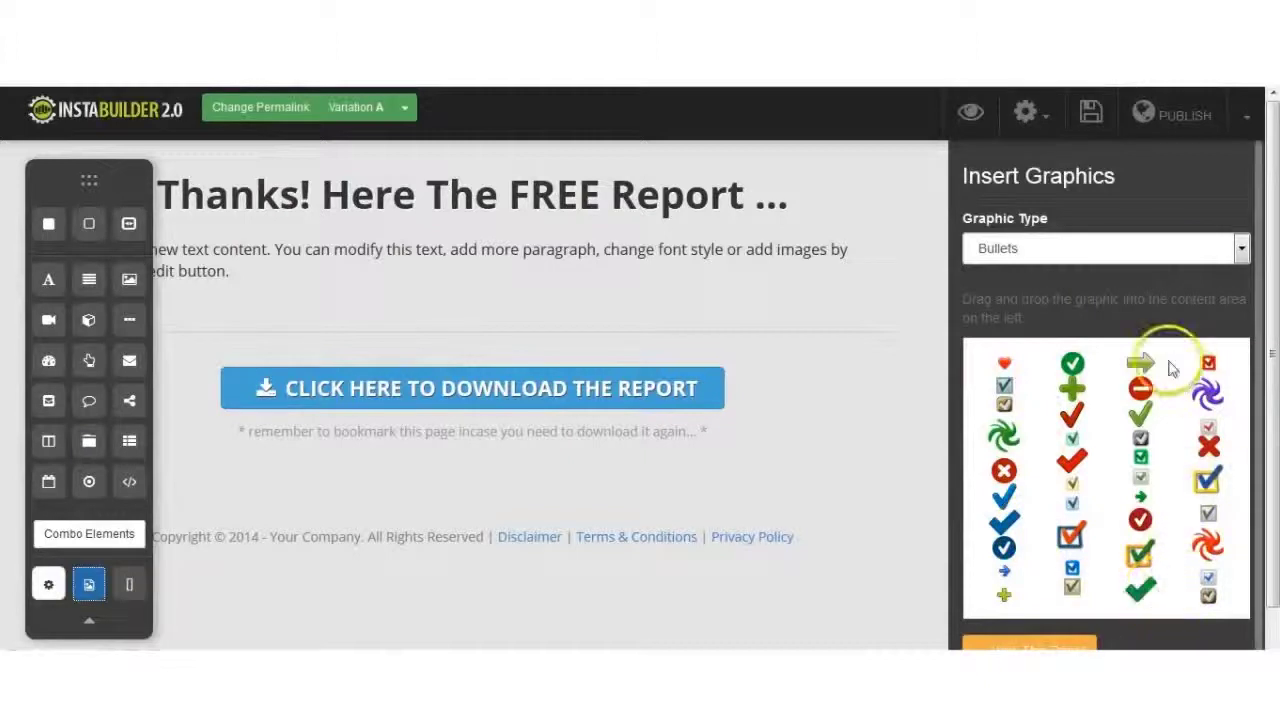
left_click(1240, 250)
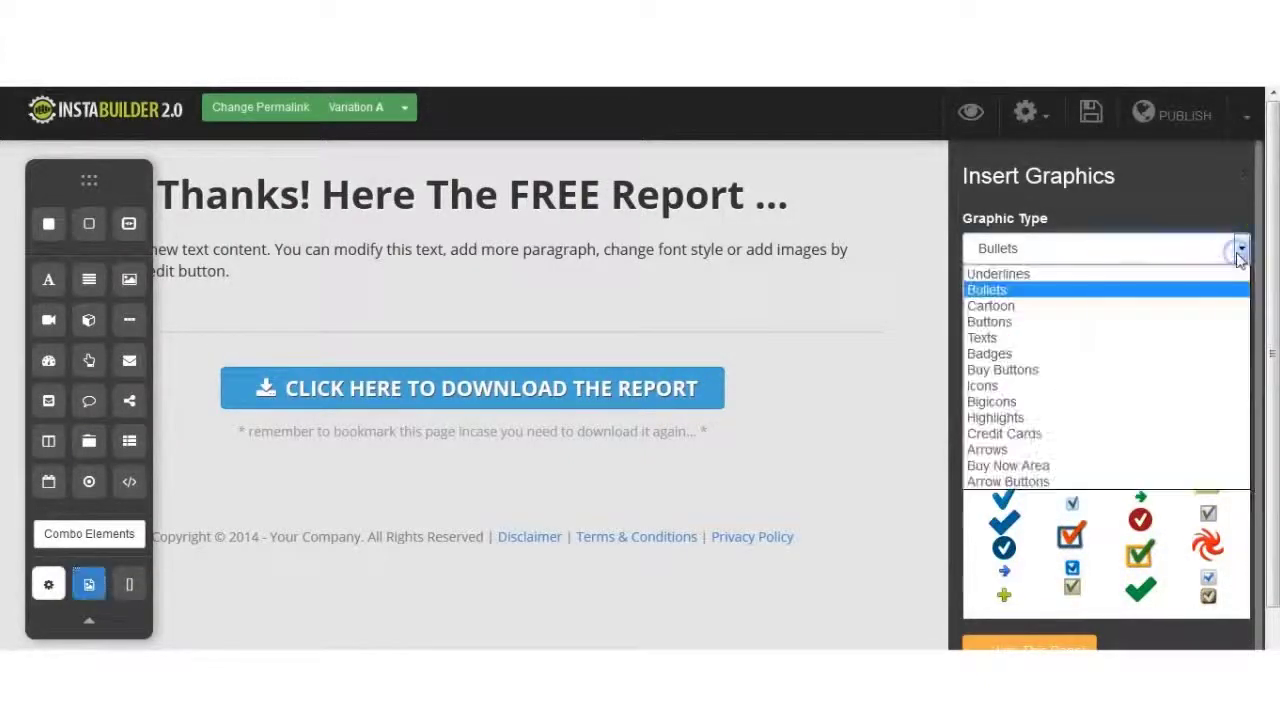
left_click(1175, 306)
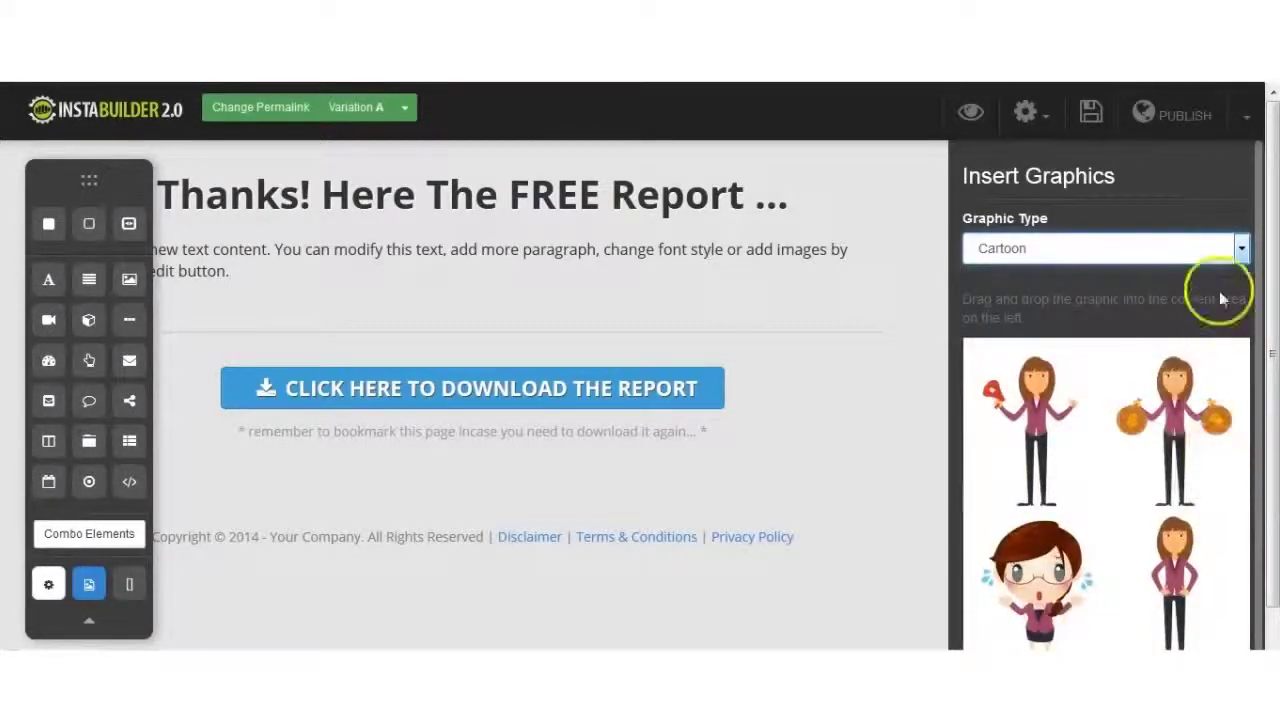
left_click(1240, 250)
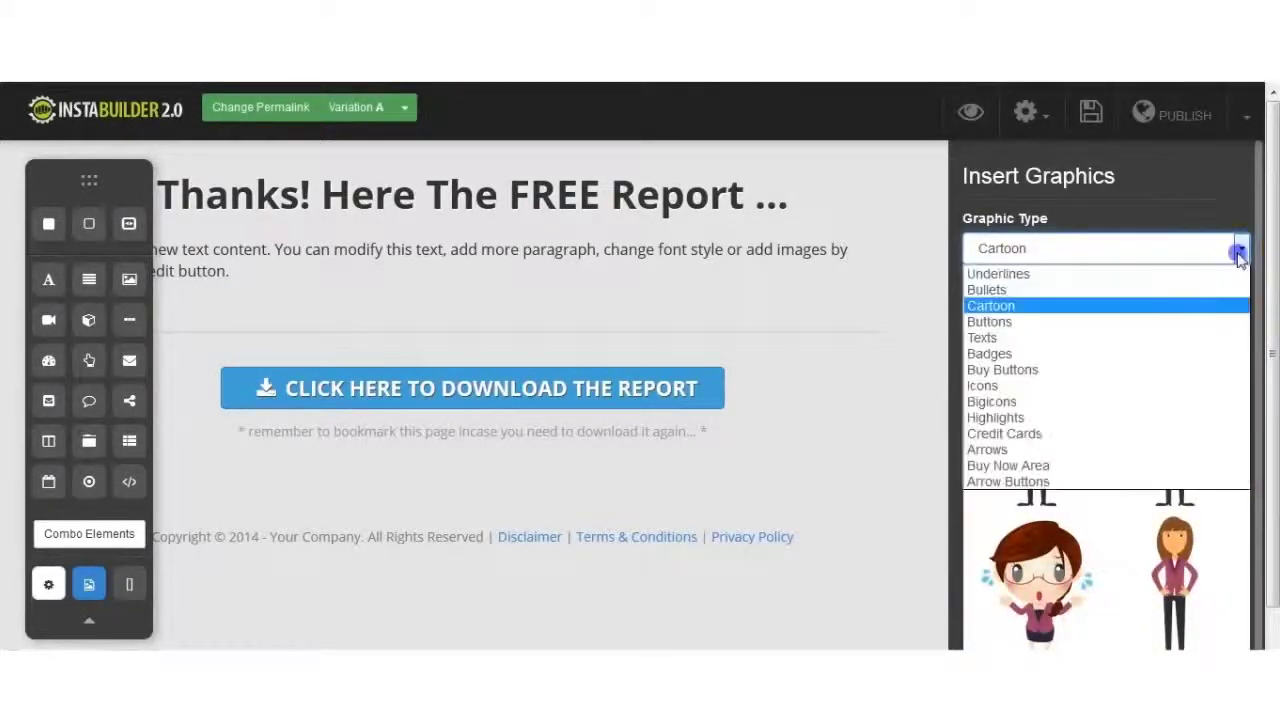
left_click(1187, 324)
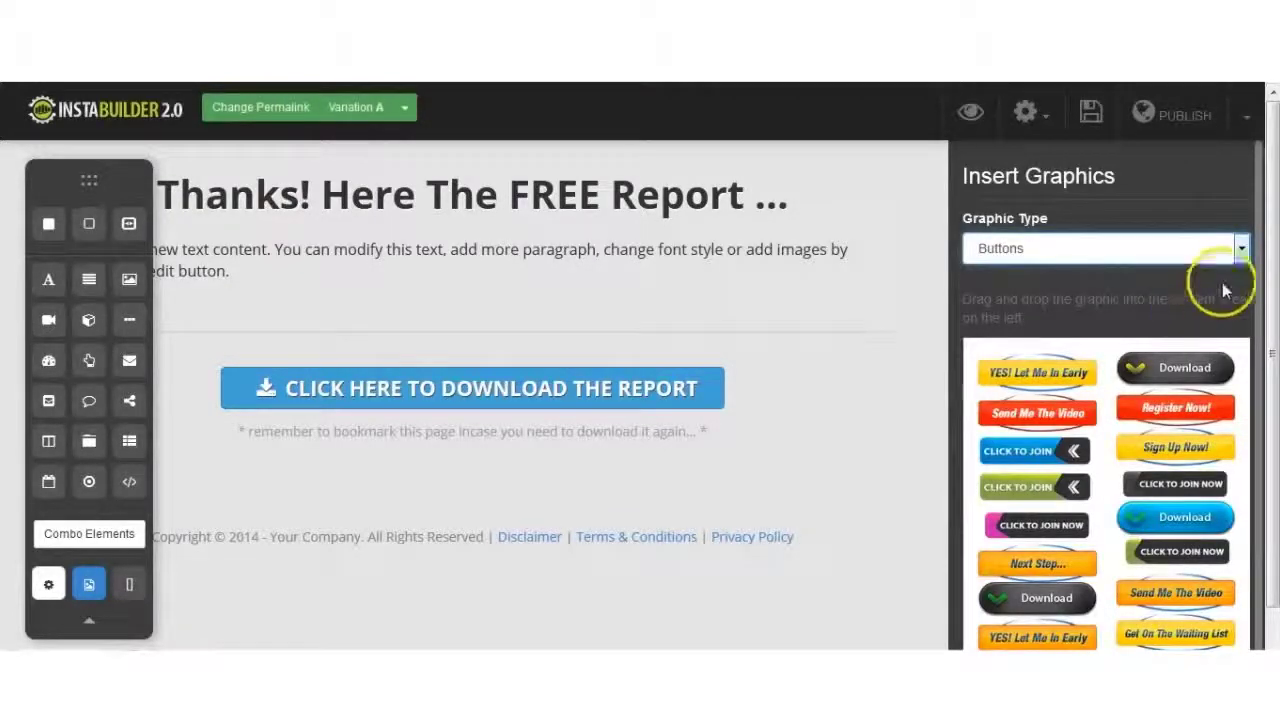
left_click(1241, 252)
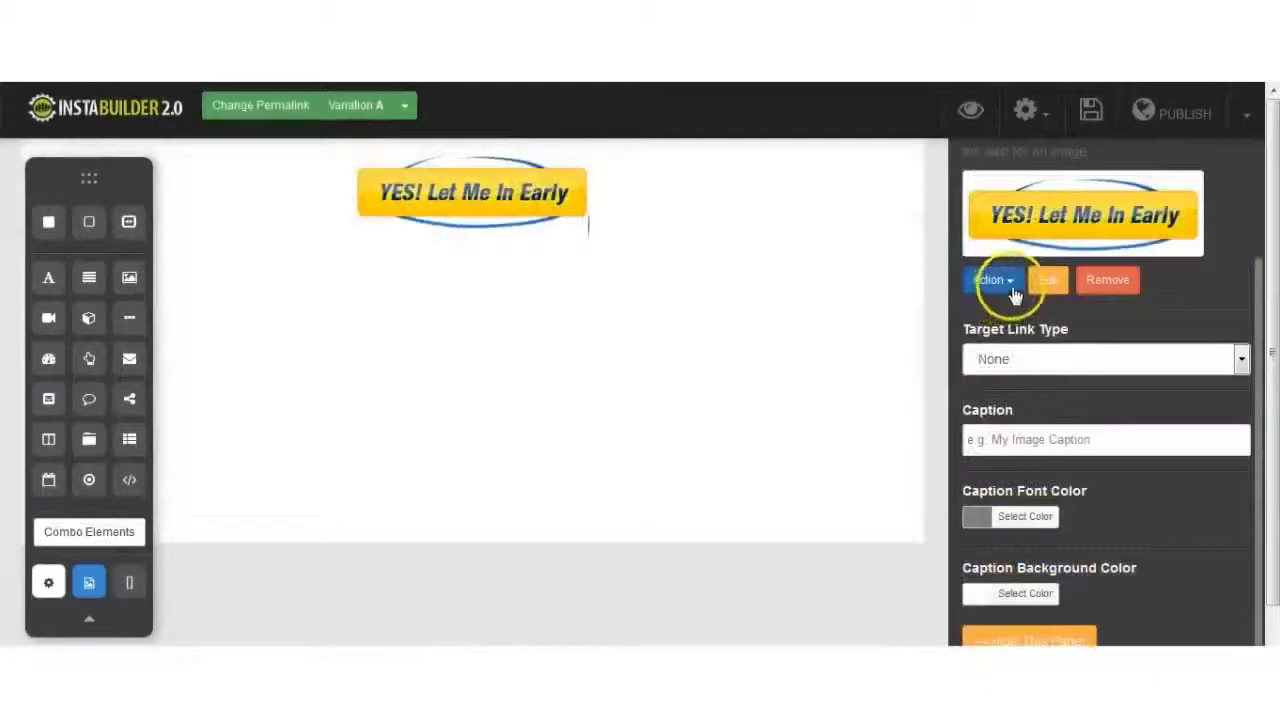
Edit the "YES! Let Me In Early" button image and crop its upper and lower edges to about 247 × 60.
left_click(998, 280)
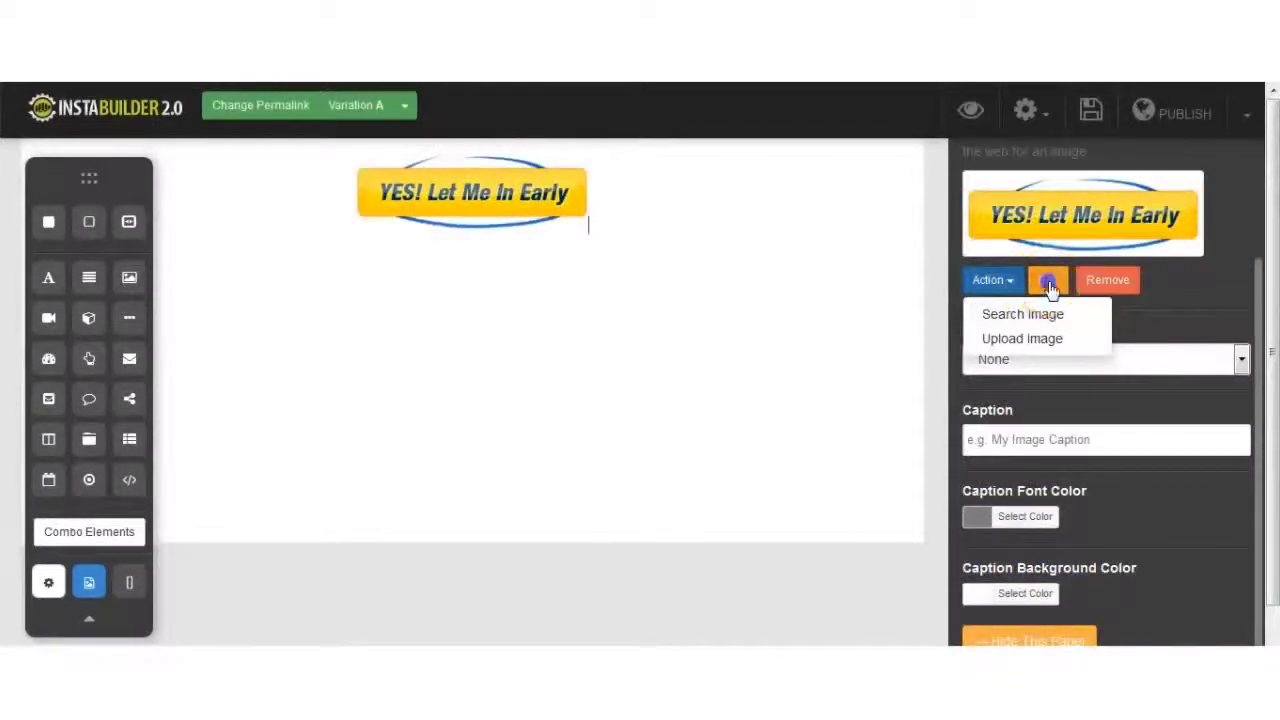
left_click(1048, 284)
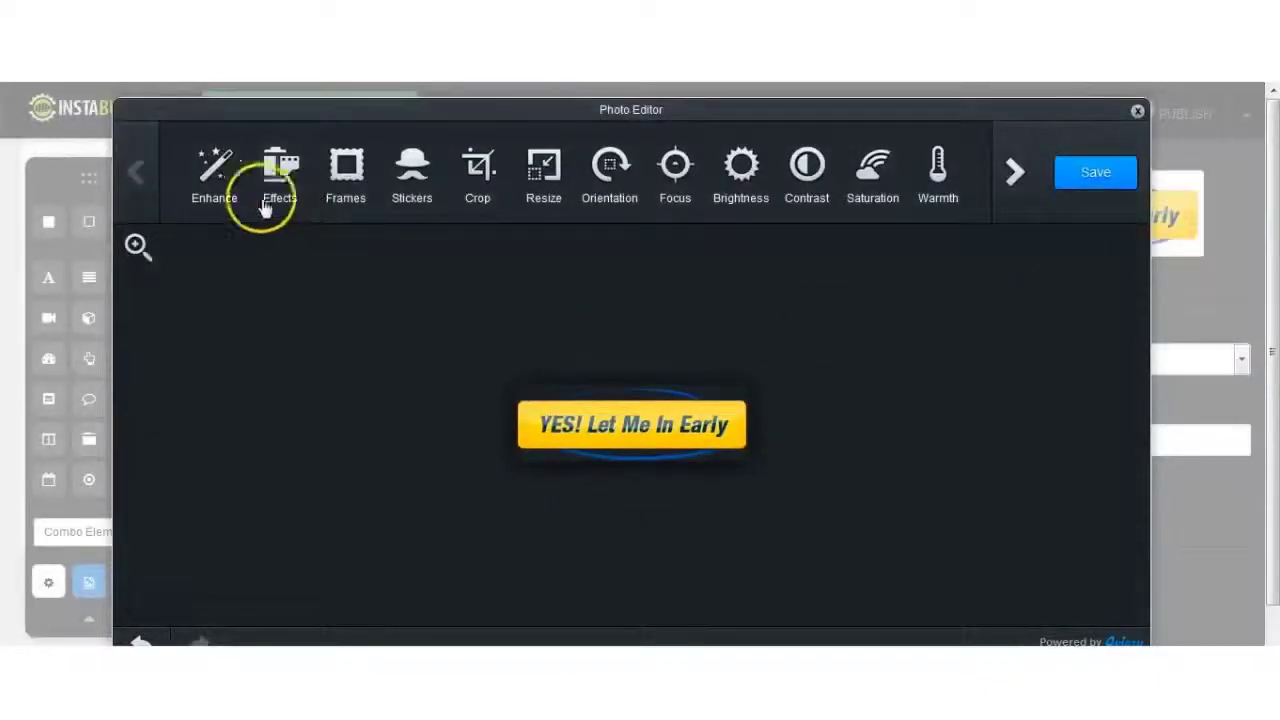
left_click(486, 165)
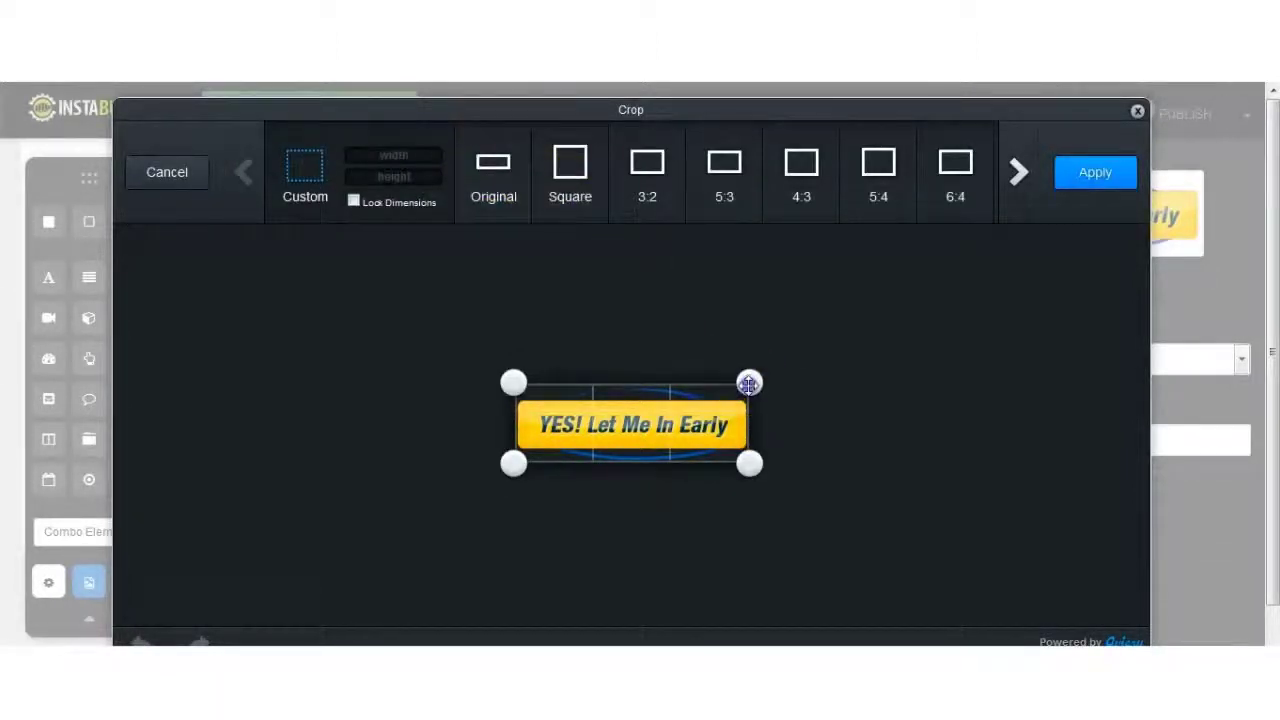
left_click_drag(749, 383, 749, 395)
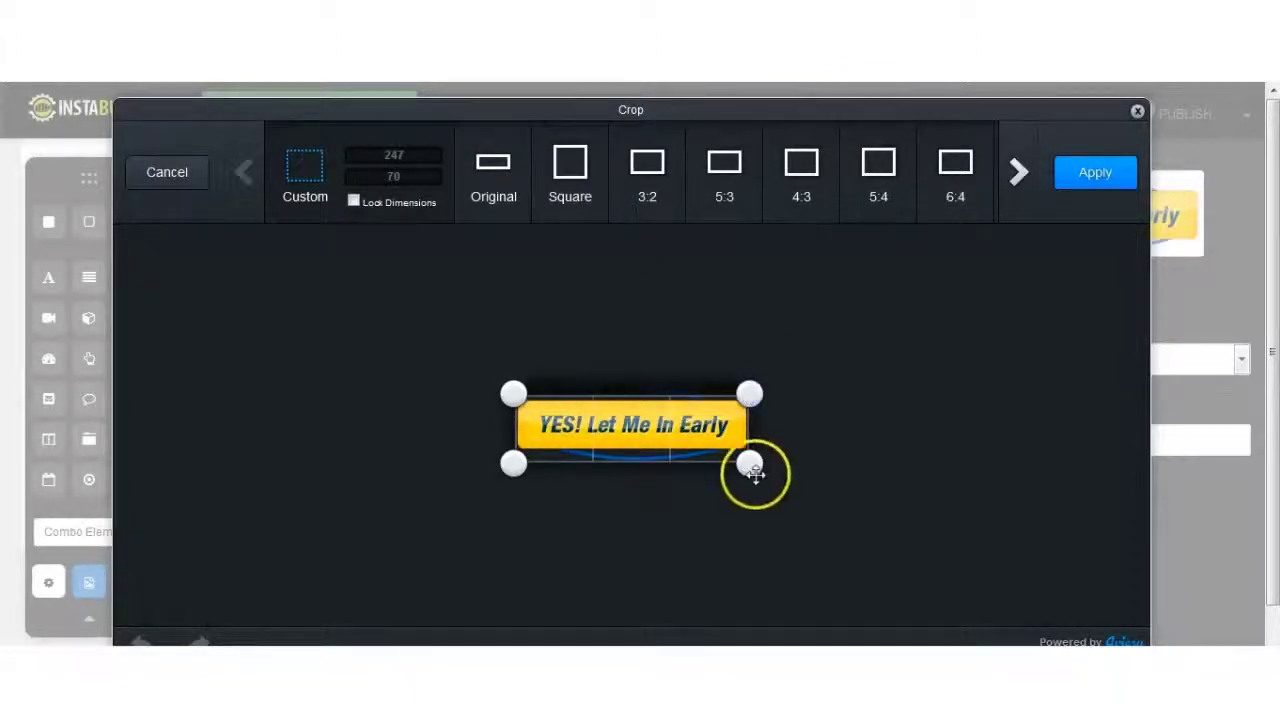
left_click_drag(755, 473, 755, 462)
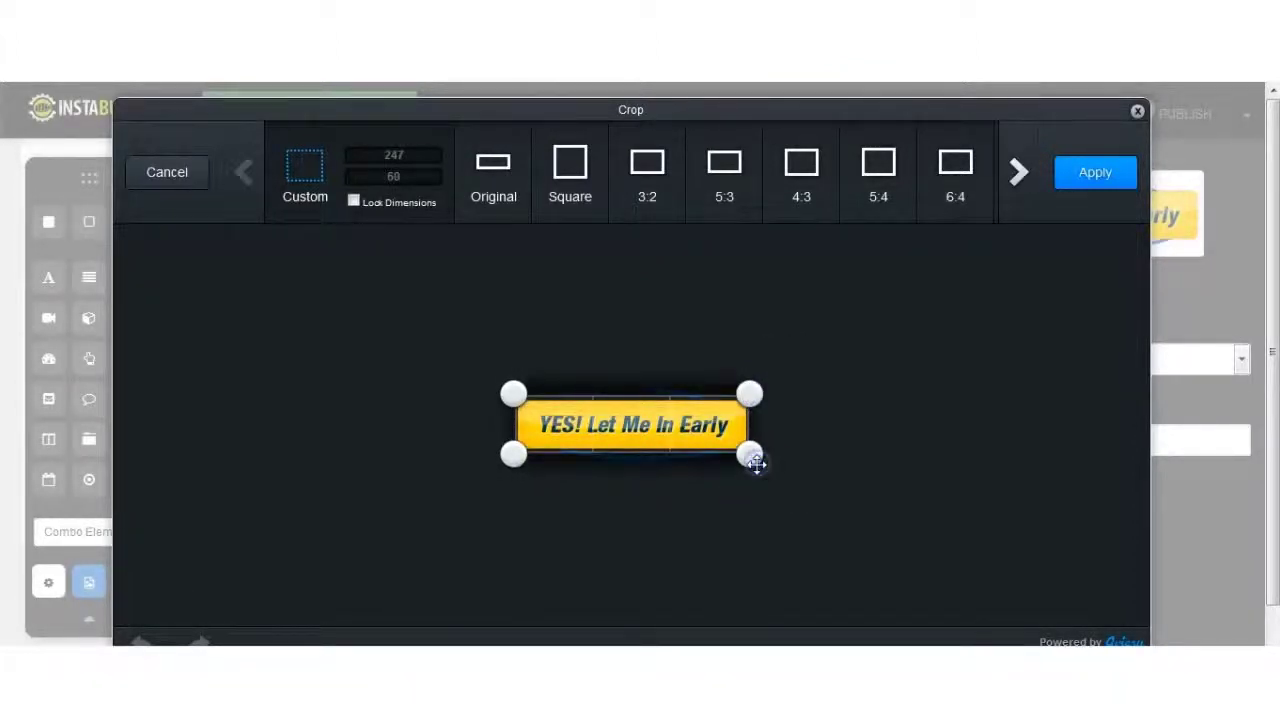
left_click(1077, 176)
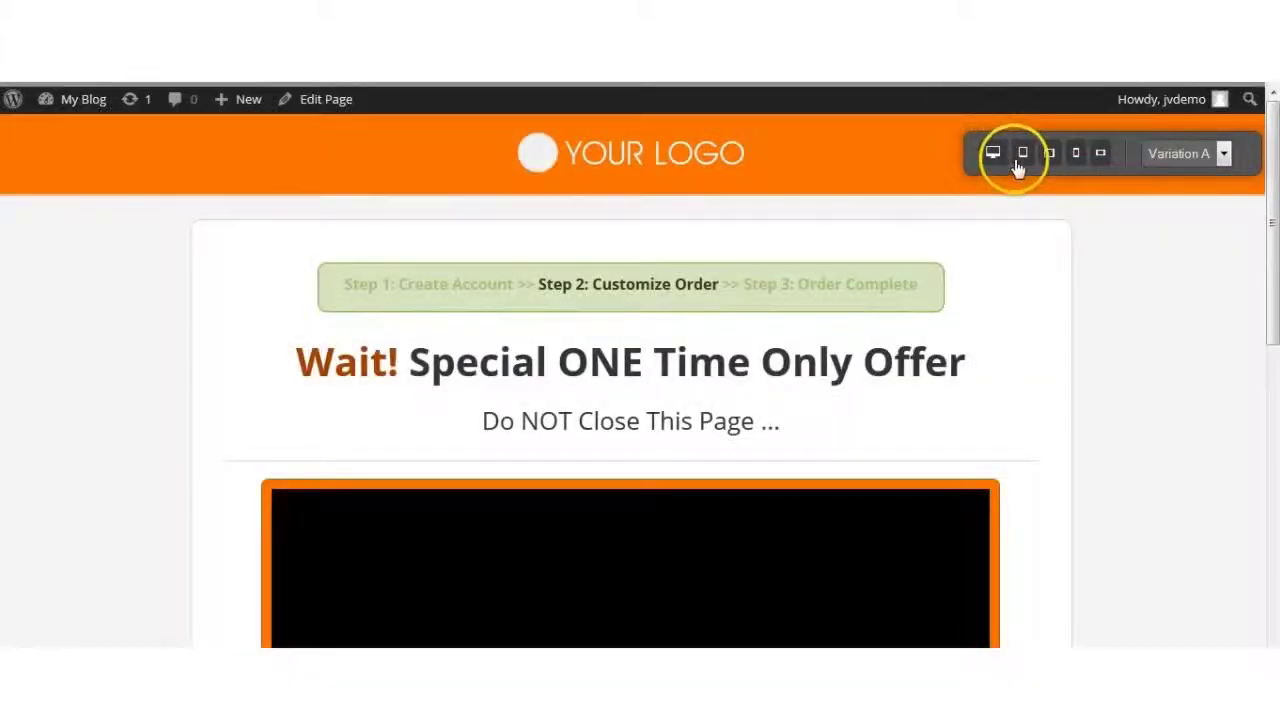
Preview the one-time-offer page in the tablet portrait and tablet landscape sizes, checking its content in each.
mouse_move(1272, 235)
left_mouse_down()
mouse_move(1271, 549)
mouse_move(1272, 212)
left_mouse_up()
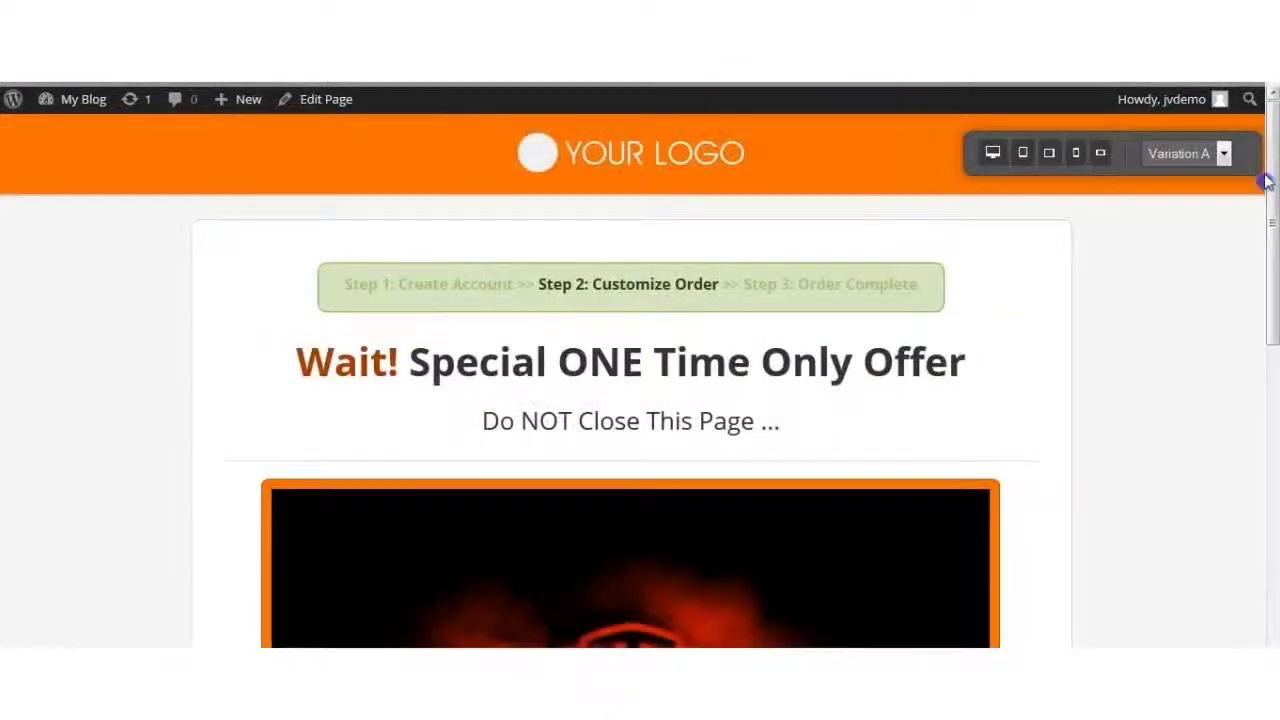
left_click(1023, 155)
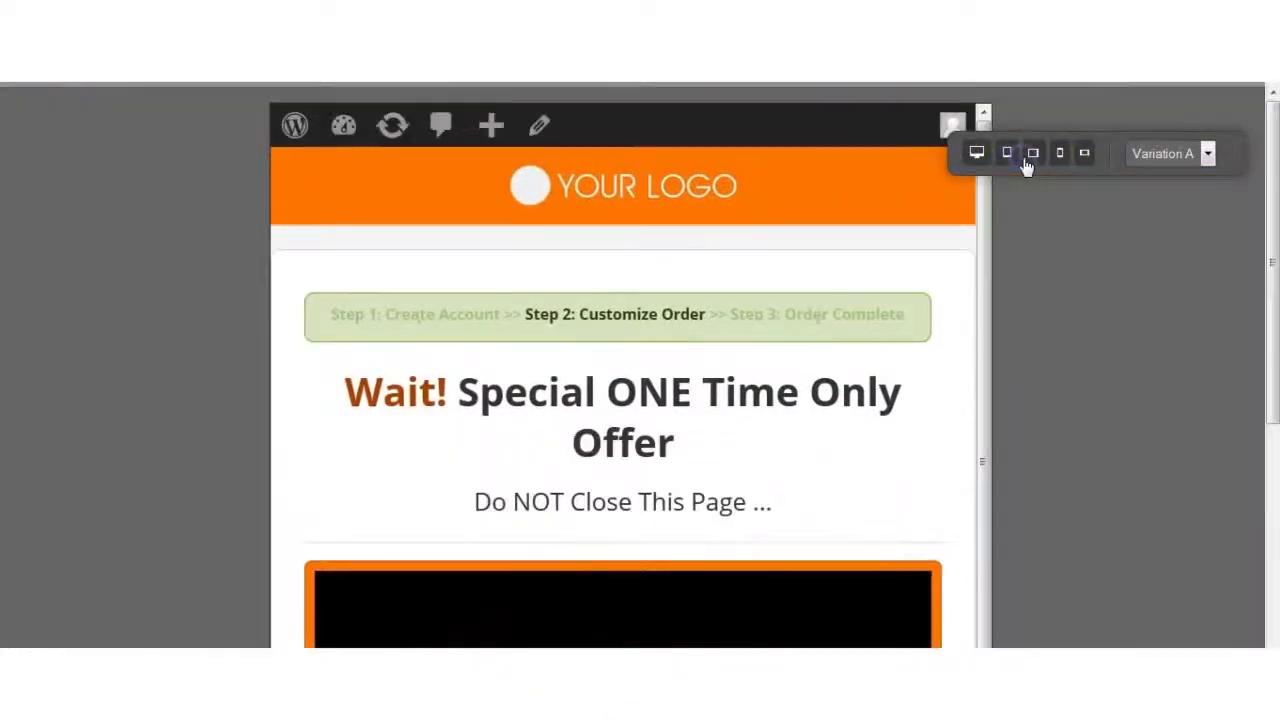
left_click(1270, 220)
left_click_drag(1272, 222, 1272, 462)
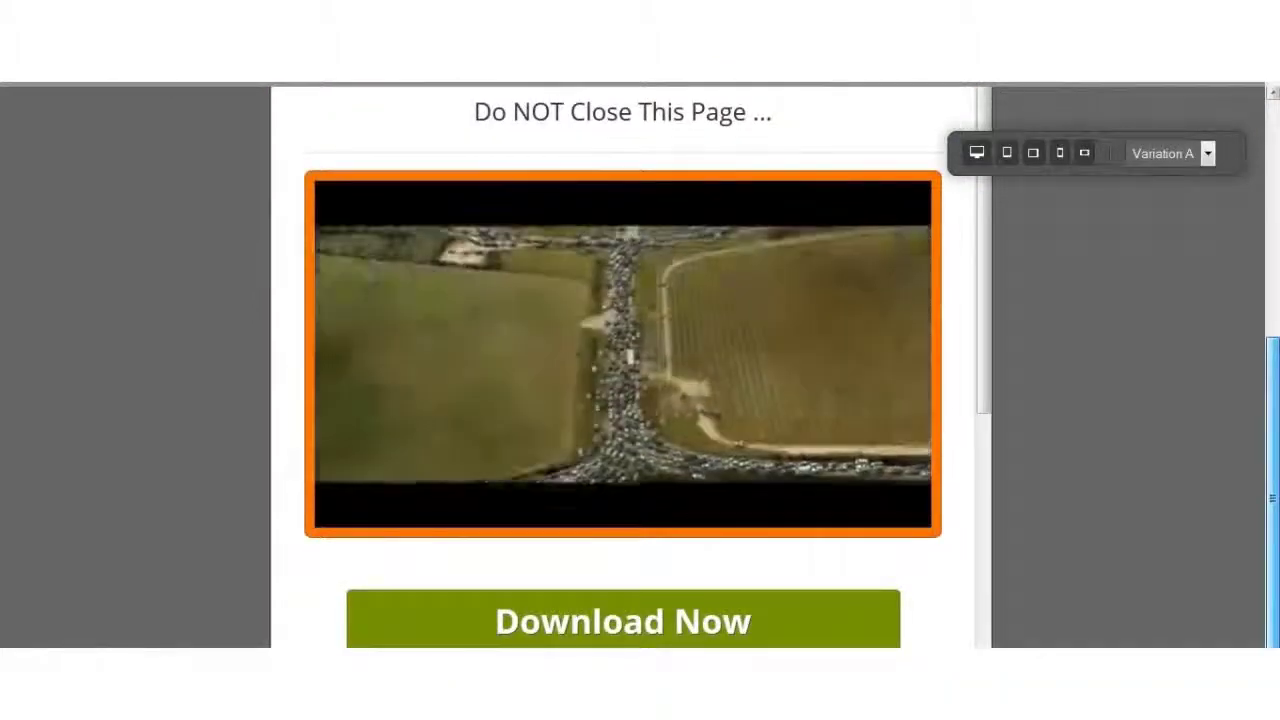
scroll(1063, 188, "up", 5)
left_click(1060, 183)
left_click(1034, 156)
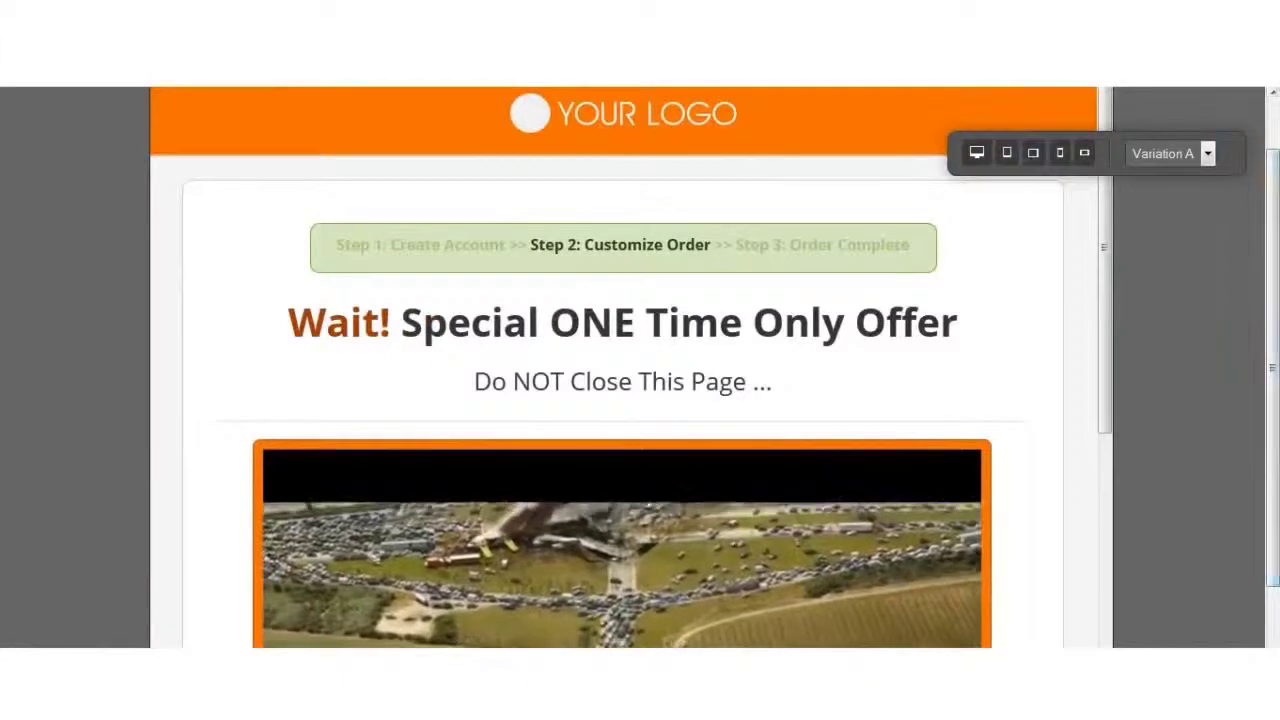
left_click_drag(1270, 243, 1273, 130)
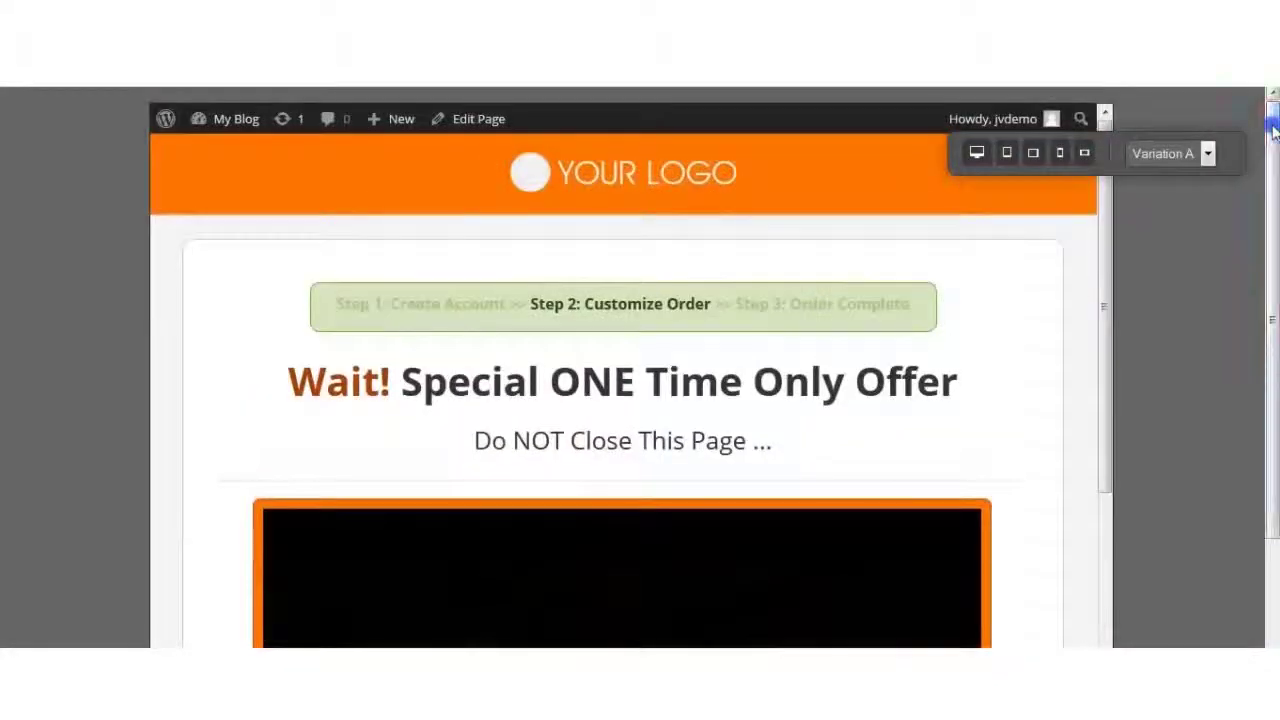
Preview the one-time-offer page in the phone portrait and phone landscape sizes.
left_click(1062, 155)
left_click_drag(757, 229, 778, 213)
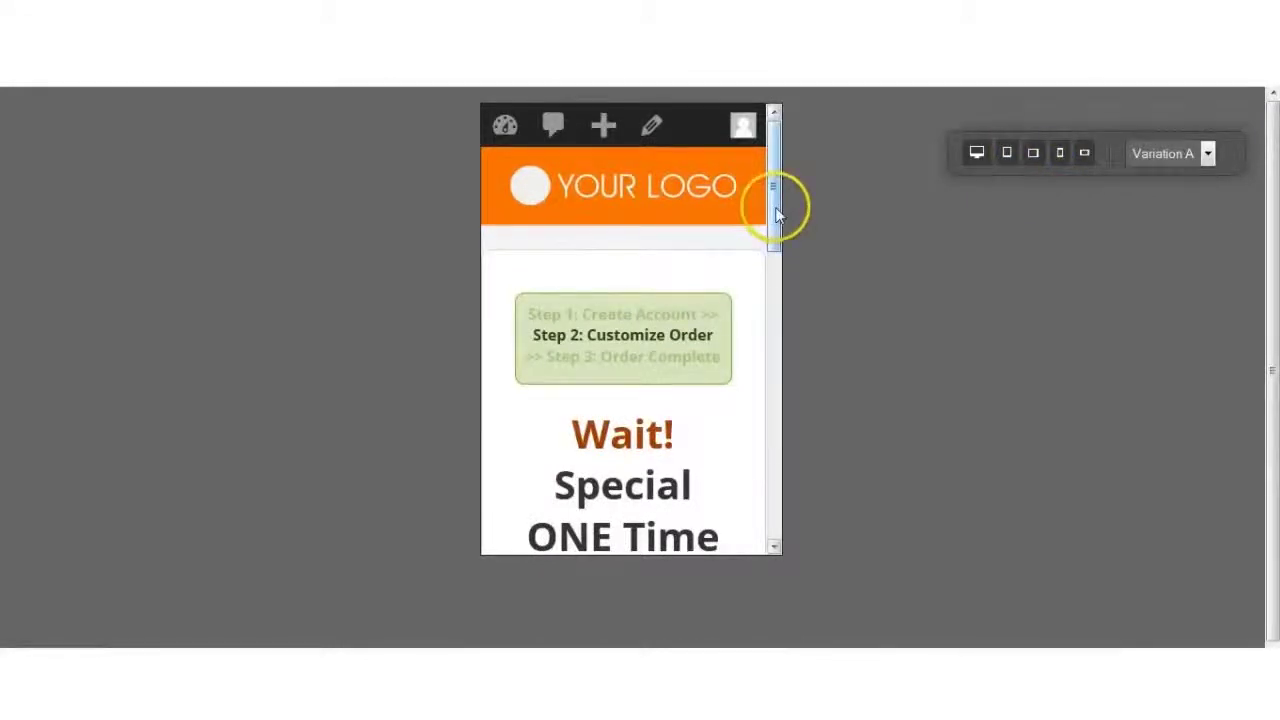
left_click_drag(778, 286, 773, 196)
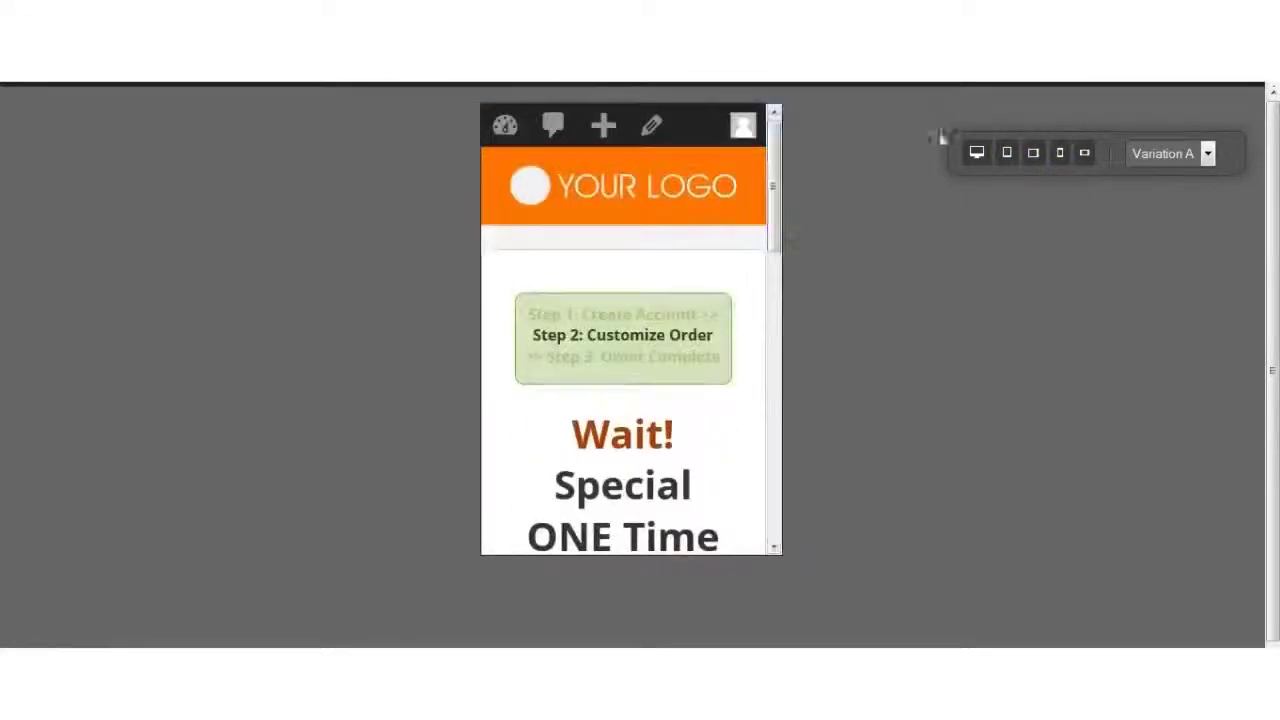
left_click(1080, 155)
Set the page title to "Your SEO Friendly Title Here" in the page's info and SEO settings.
left_click(52, 580)
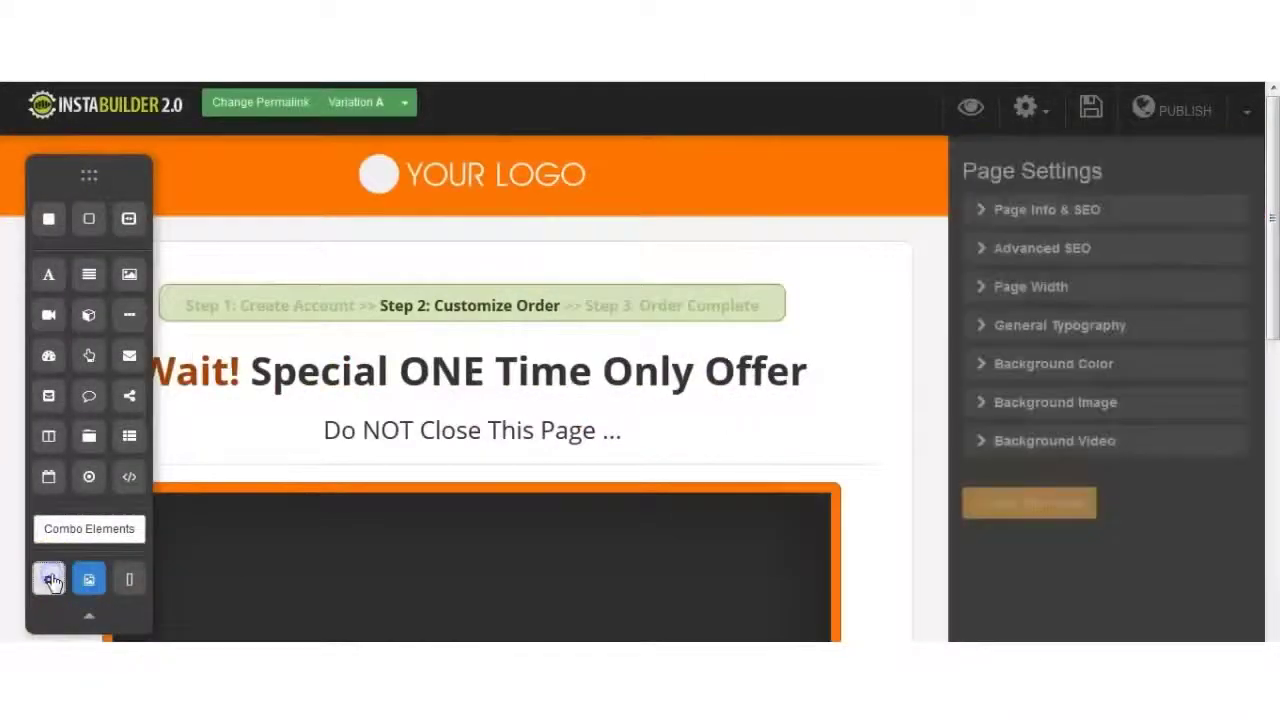
left_click(1079, 216)
left_click(1036, 280)
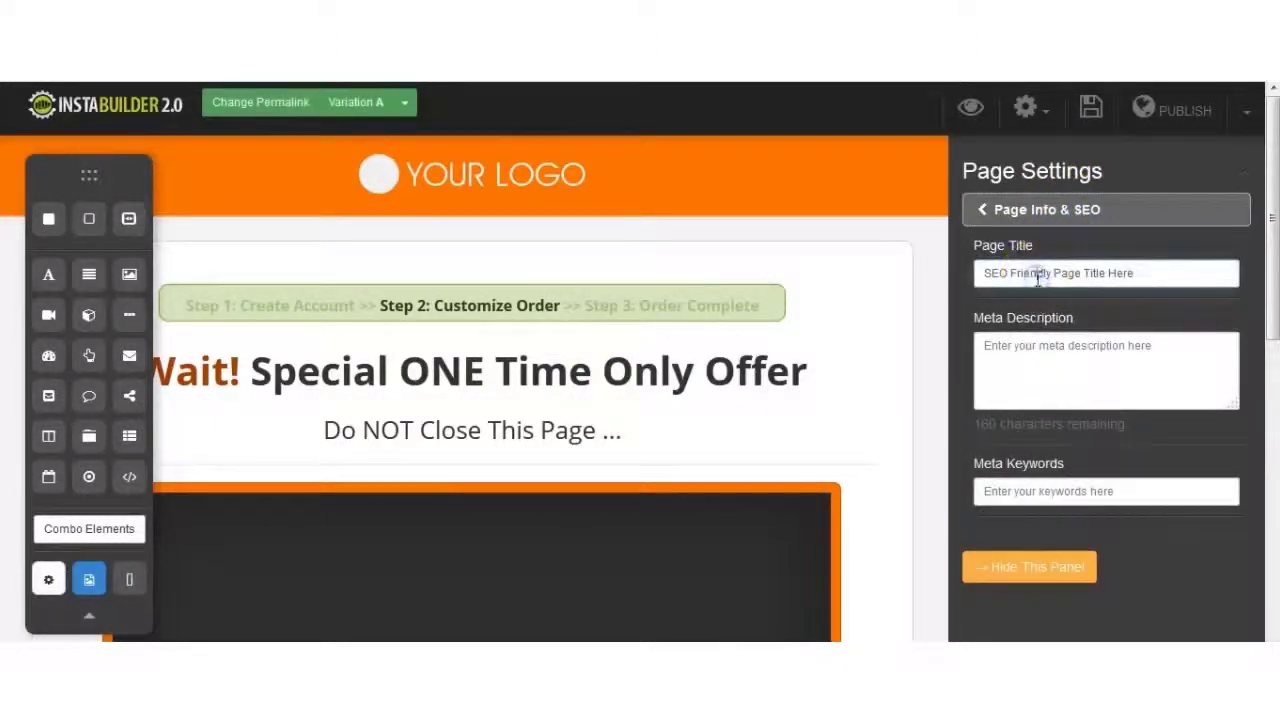
type("Your SEO Friendly Title Here")
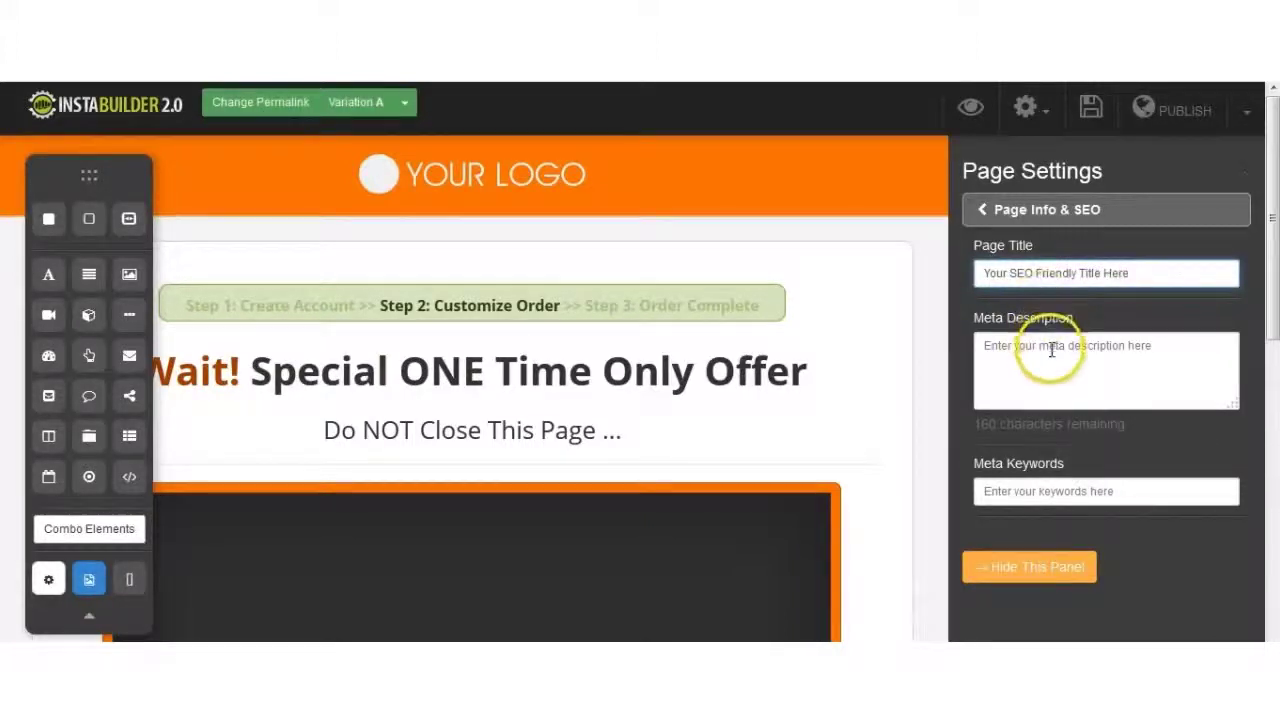
left_click(1049, 358)
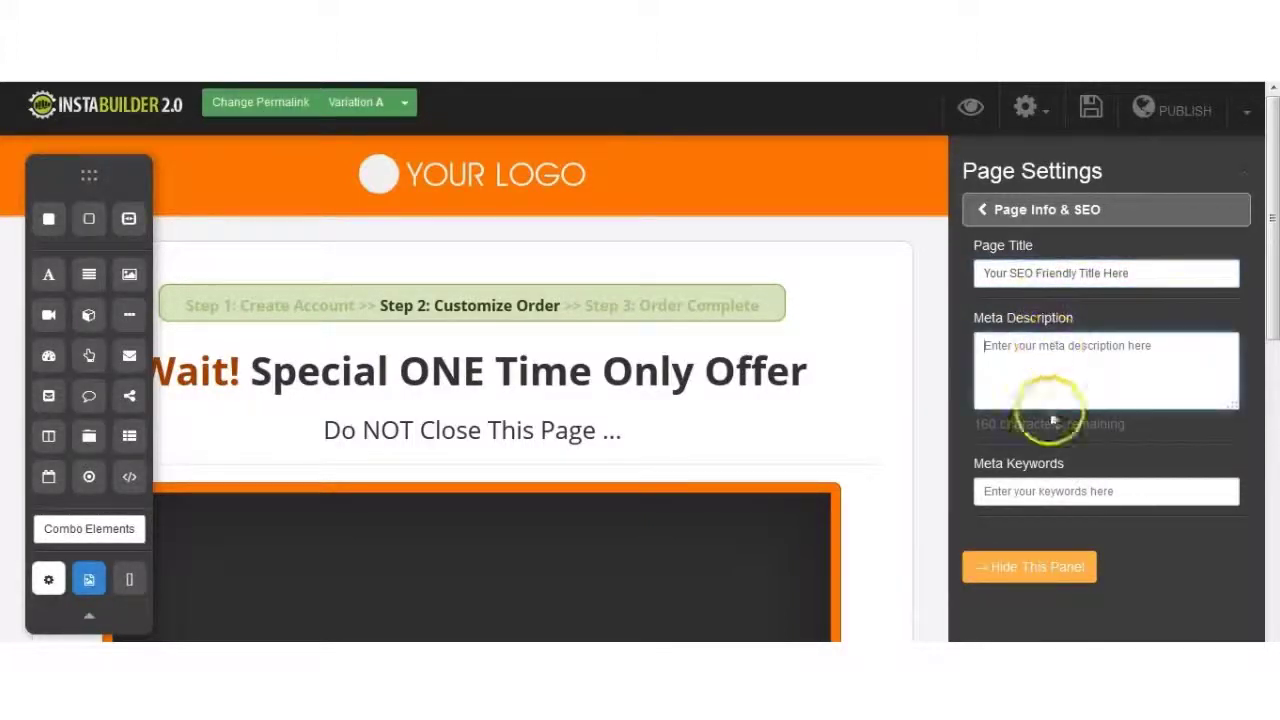
left_click(1048, 209)
Enable the noodp option in the page's advanced SEO settings.
left_click(1051, 250)
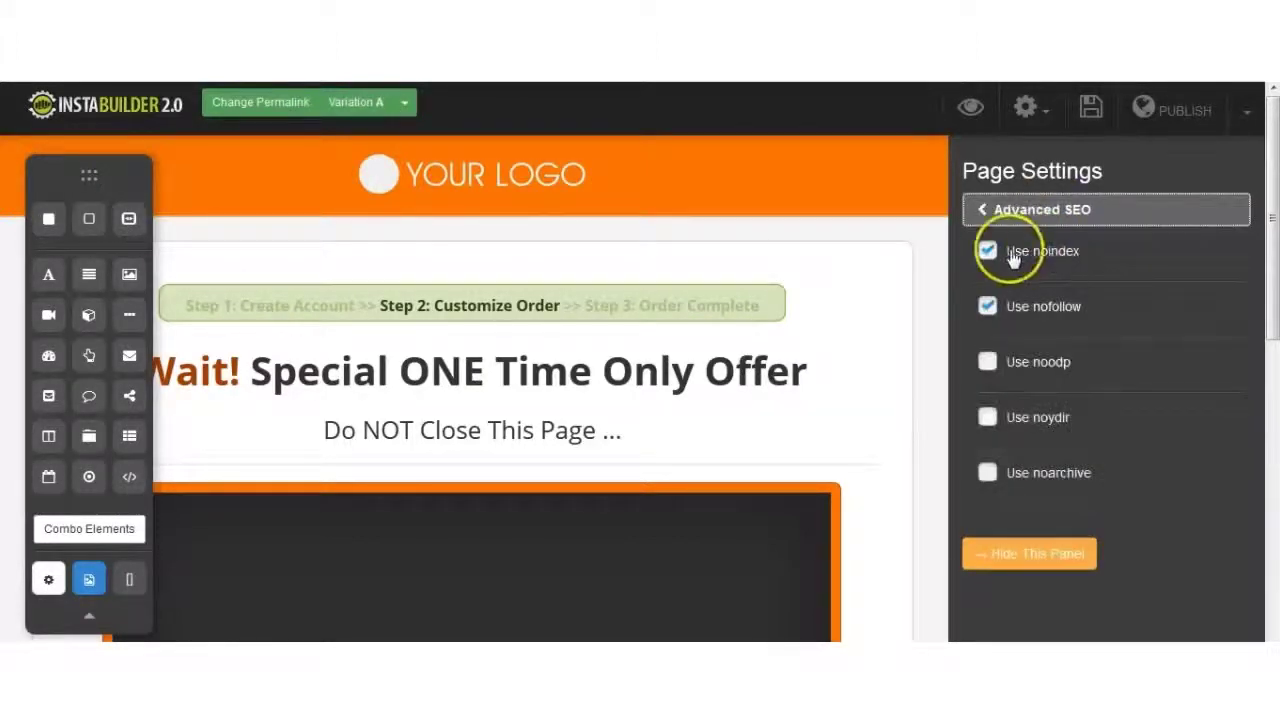
left_click(987, 362)
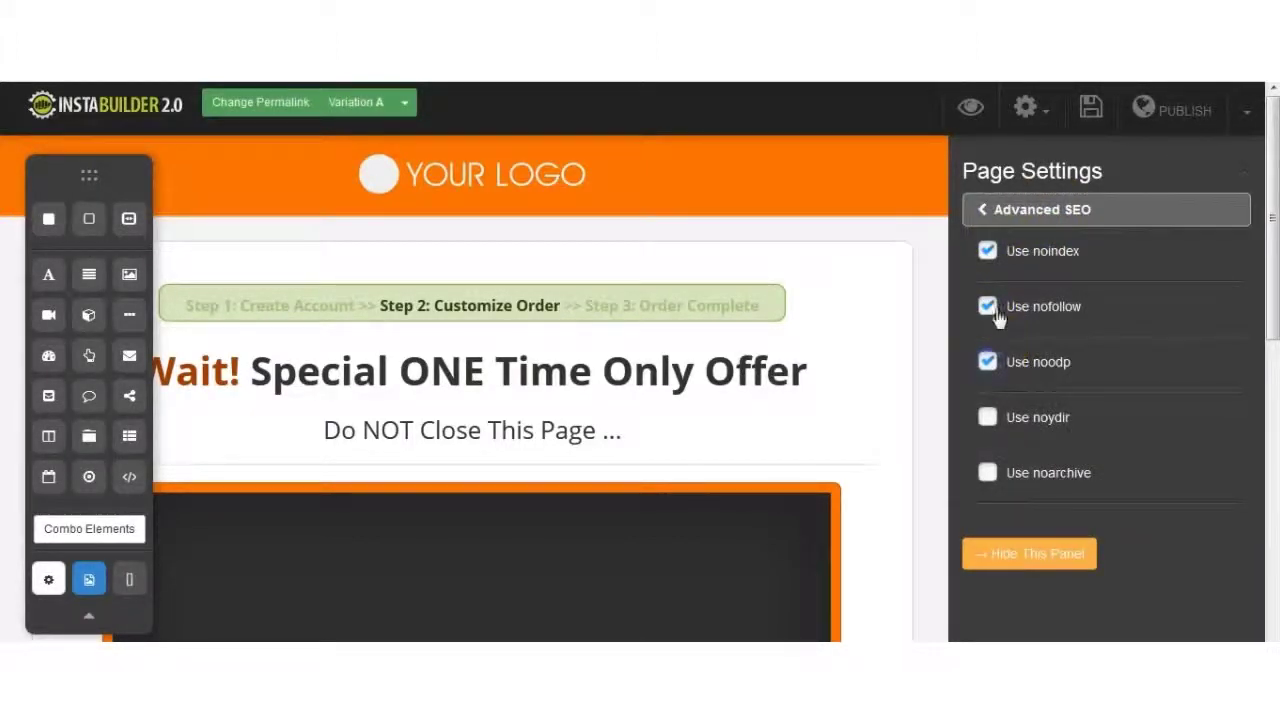
left_click(1071, 214)
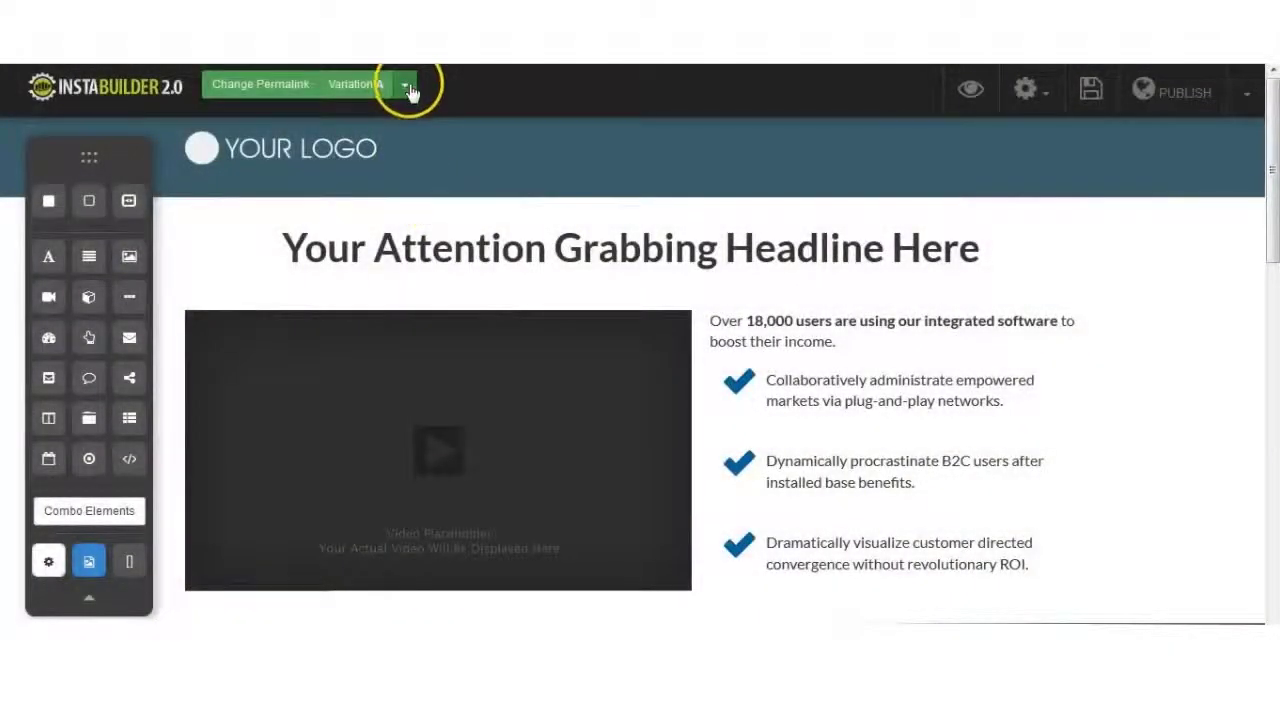
Create a new split-test variation of the page using the Duplicate Current Variation creation mode.
left_click(405, 87)
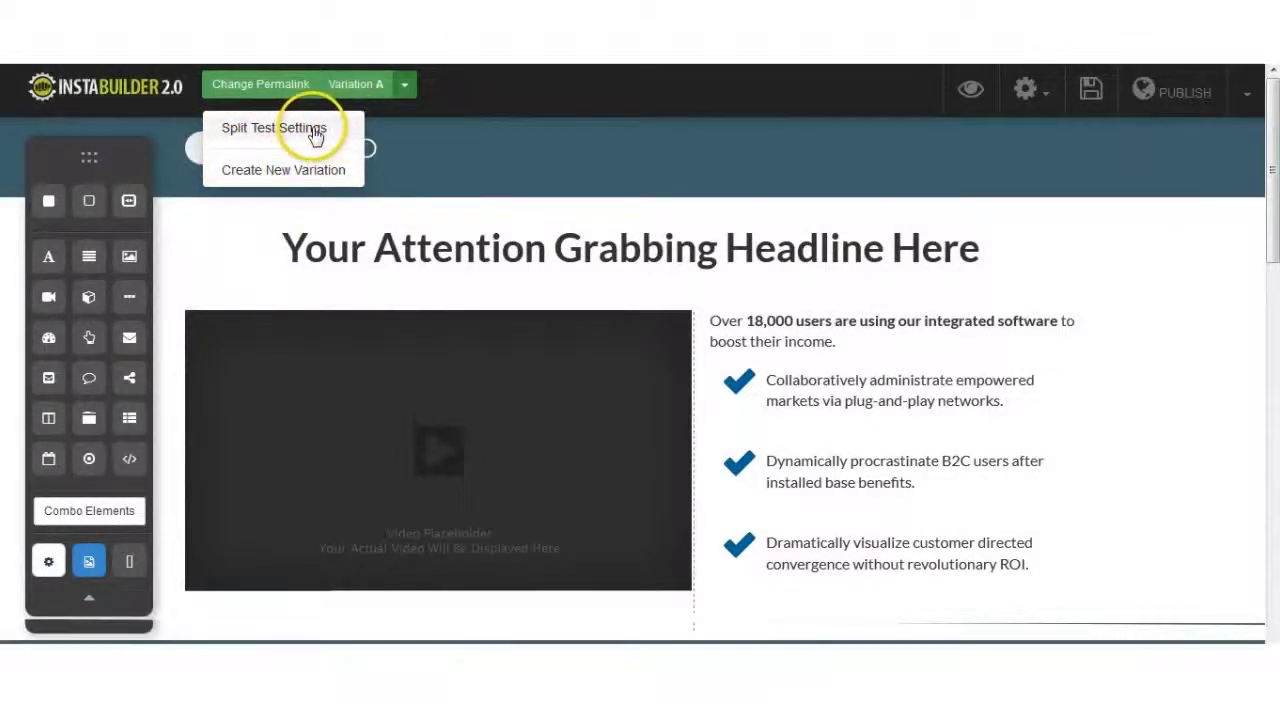
left_click(323, 188)
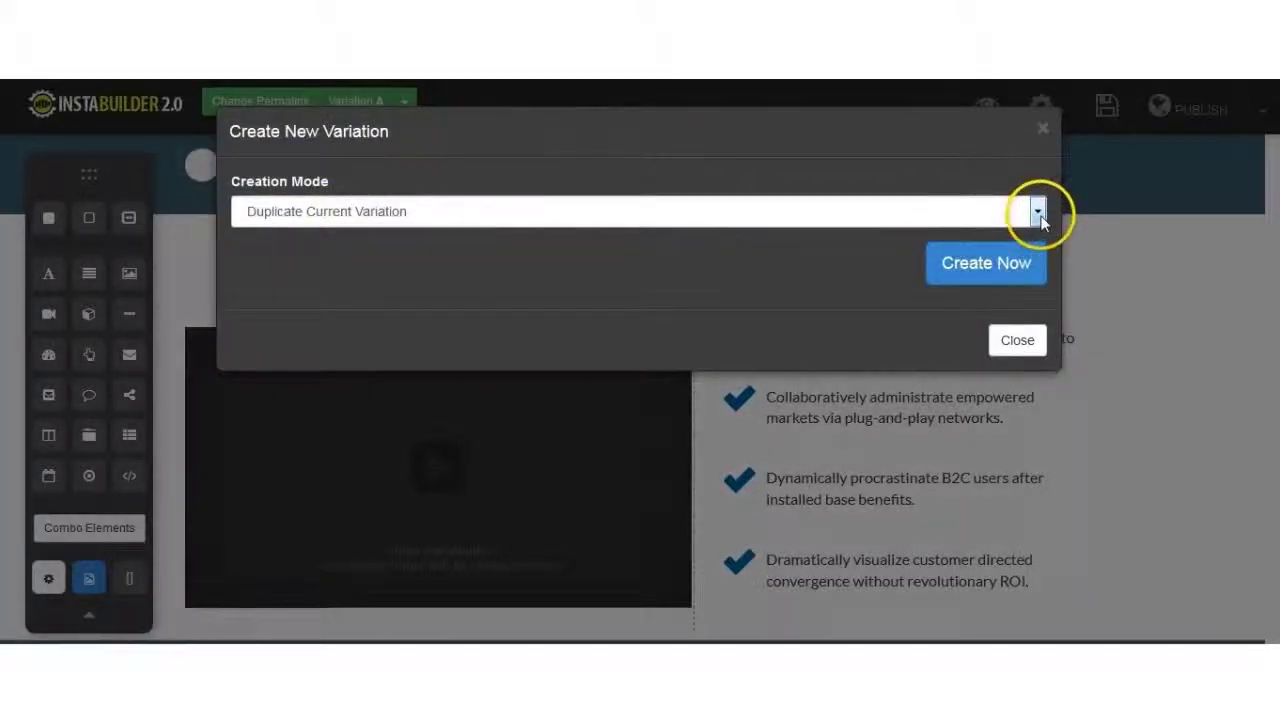
left_click(1038, 212)
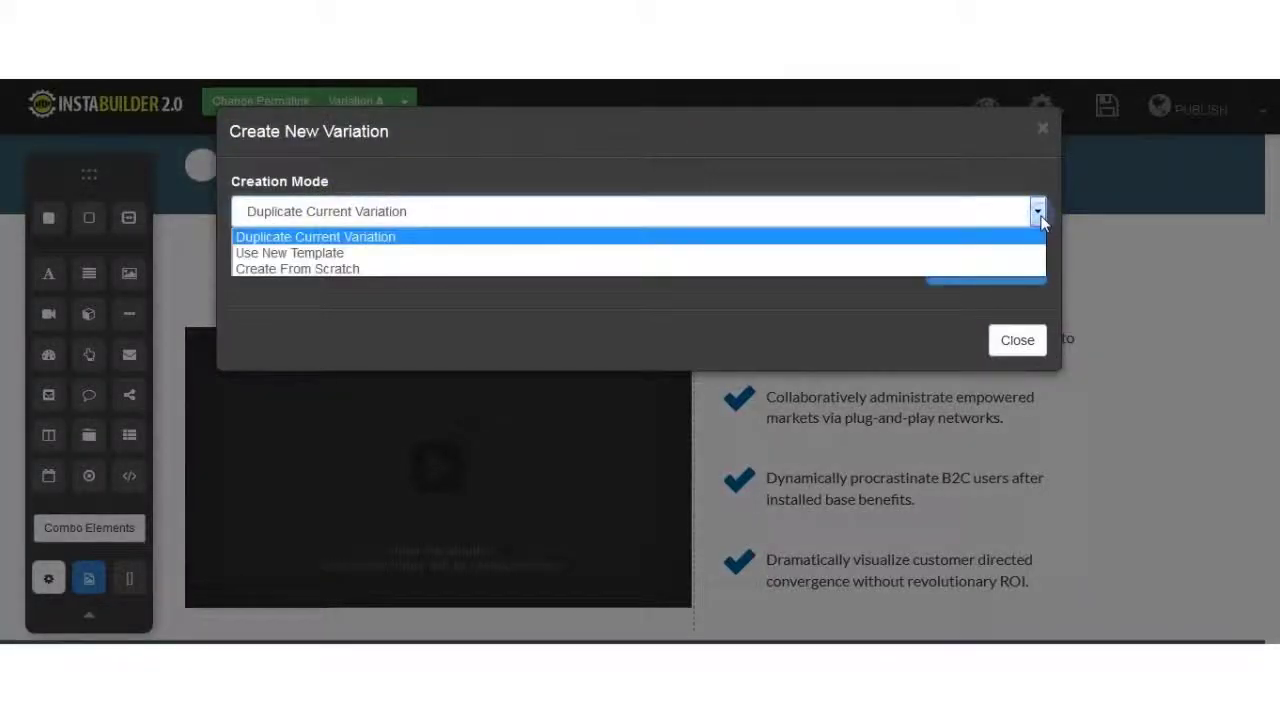
left_click(606, 237)
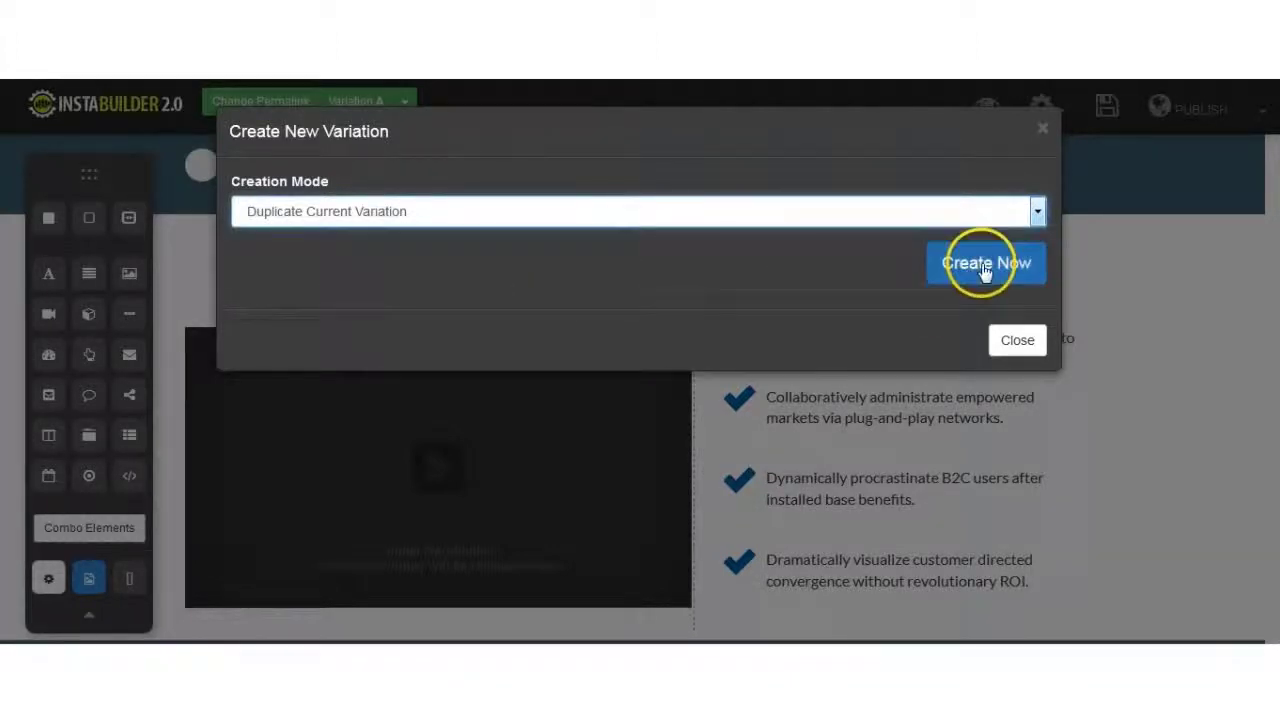
left_click(983, 265)
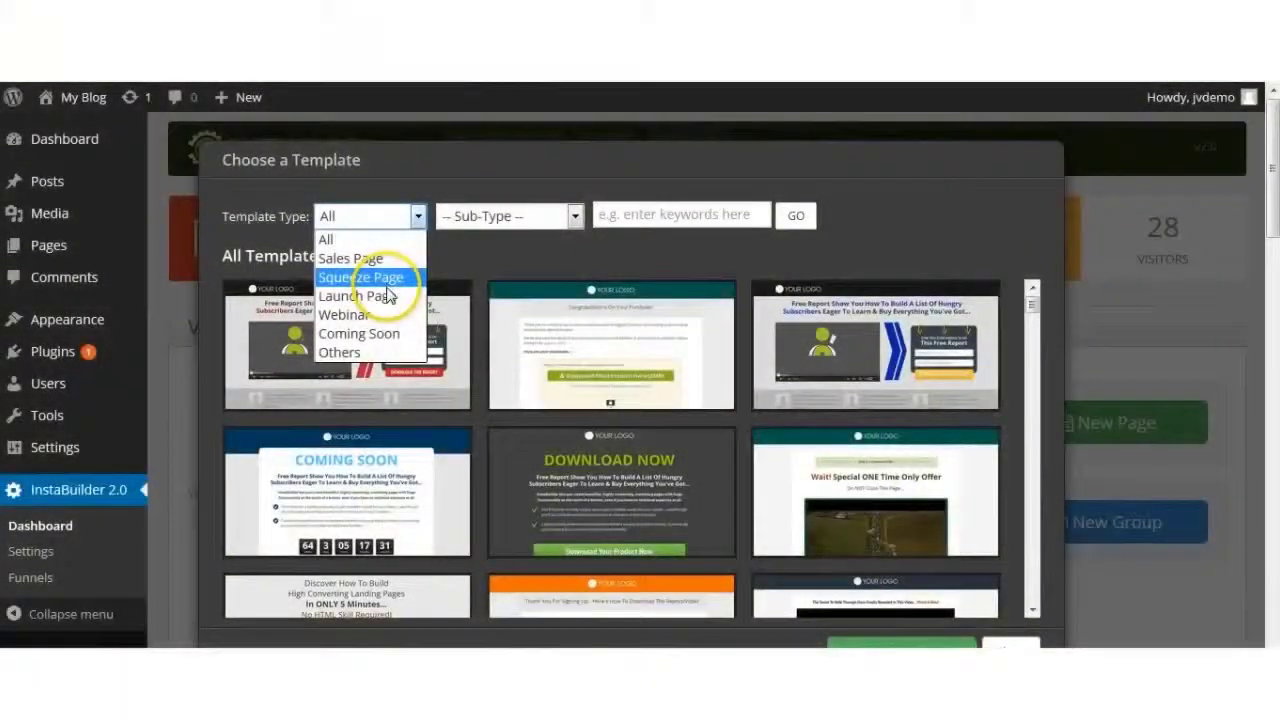
Filter the templates to Coming Soon and start a page from the dark one with the countdown and Notify form.
left_click(385, 332)
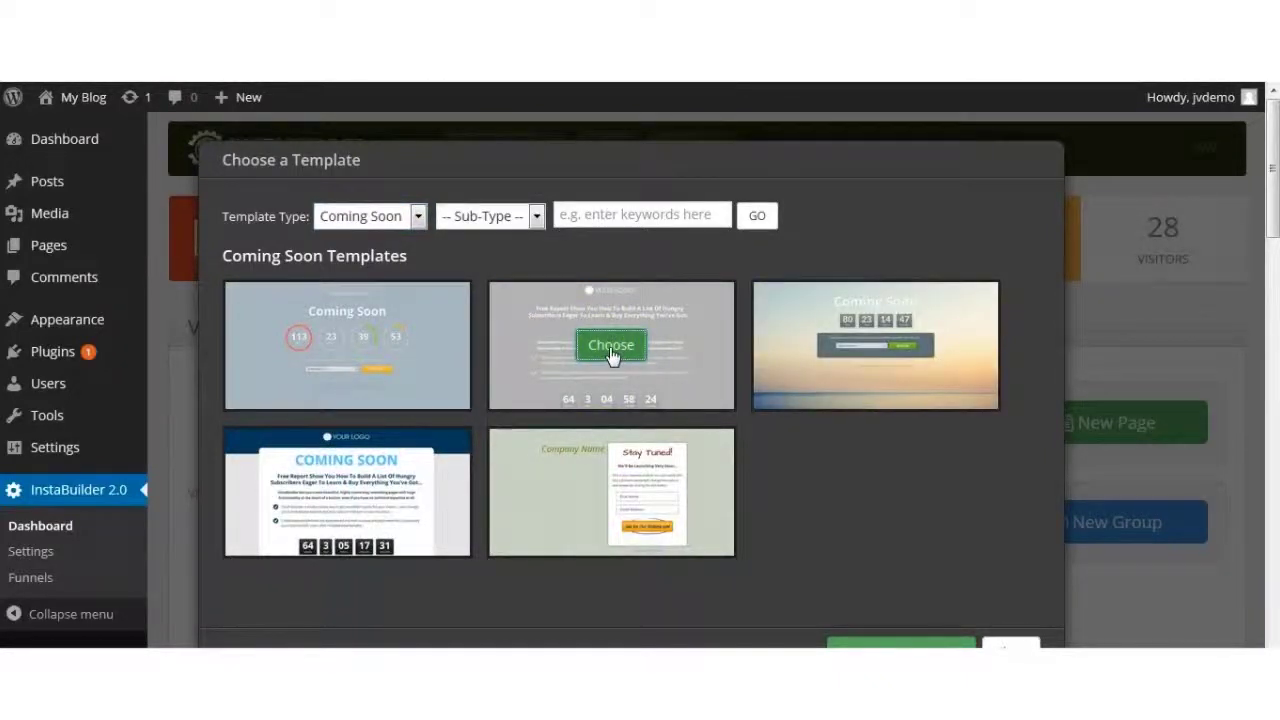
left_click(611, 346)
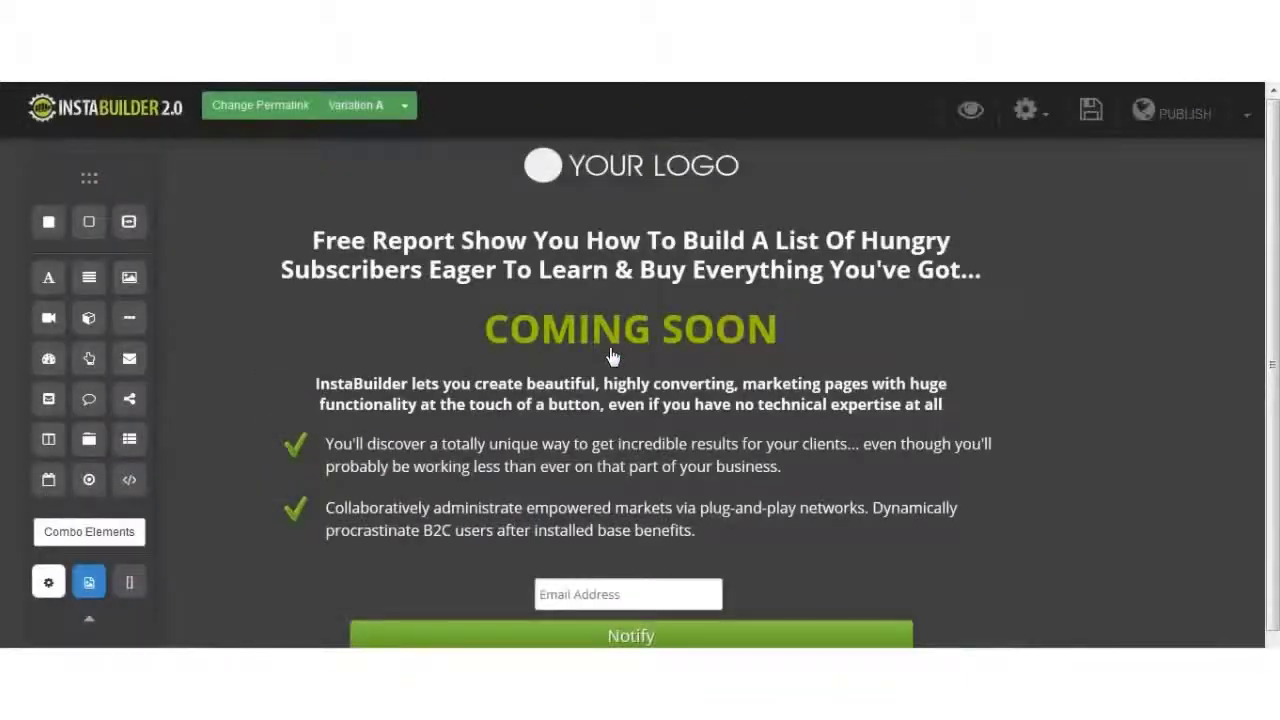
left_click(694, 596)
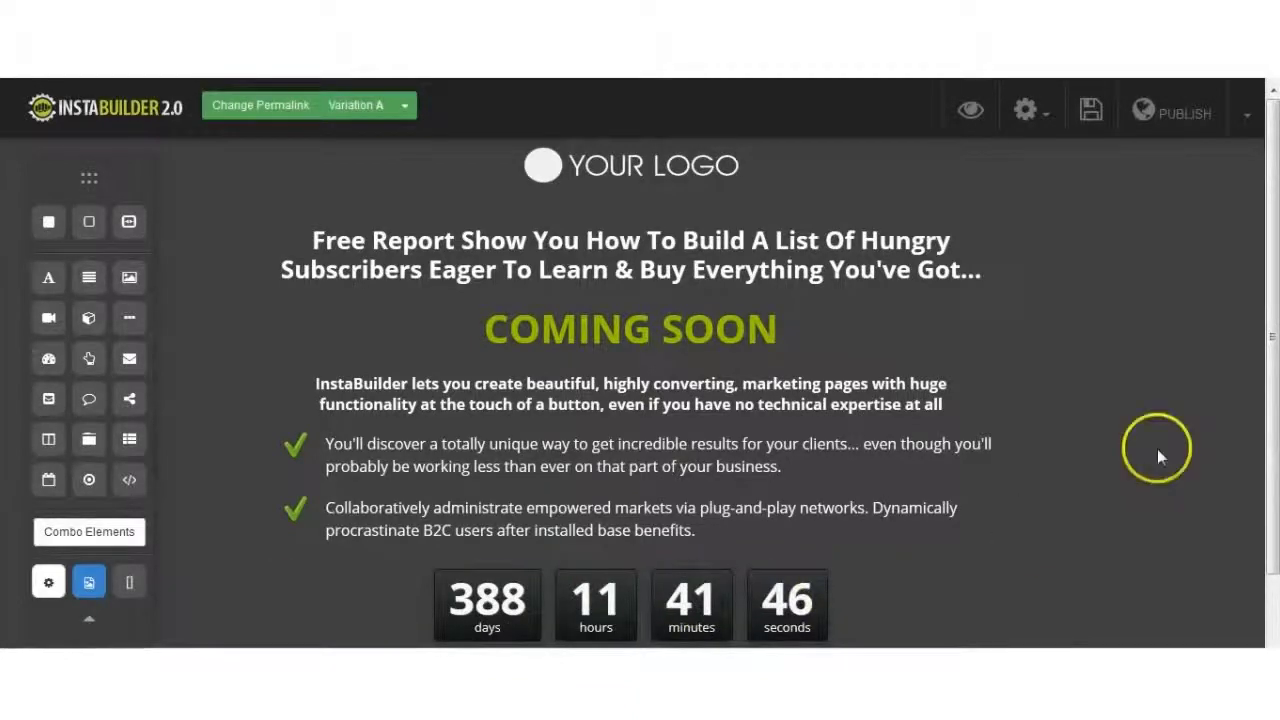
left_click_drag(1271, 338, 1274, 405)
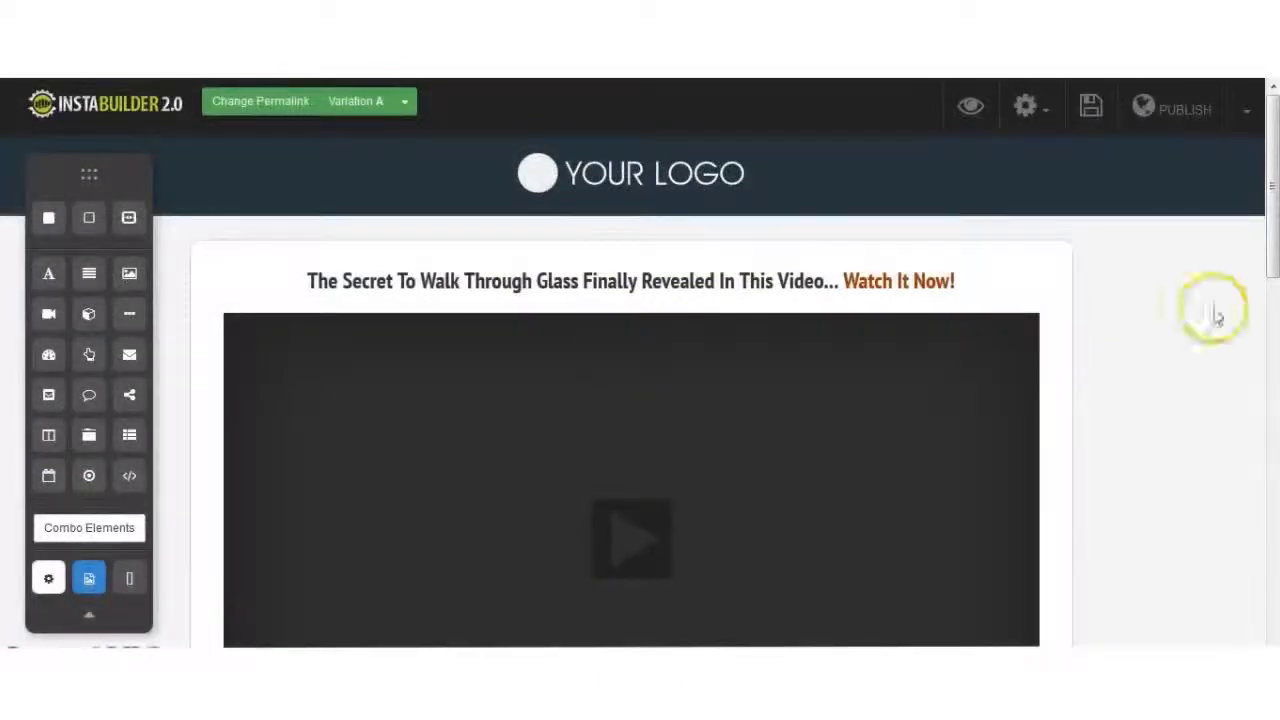
Add a Countdown element between the video and the order button, with the Order Scarcity #2 combo element below it.
left_click_drag(1272, 200, 1274, 319)
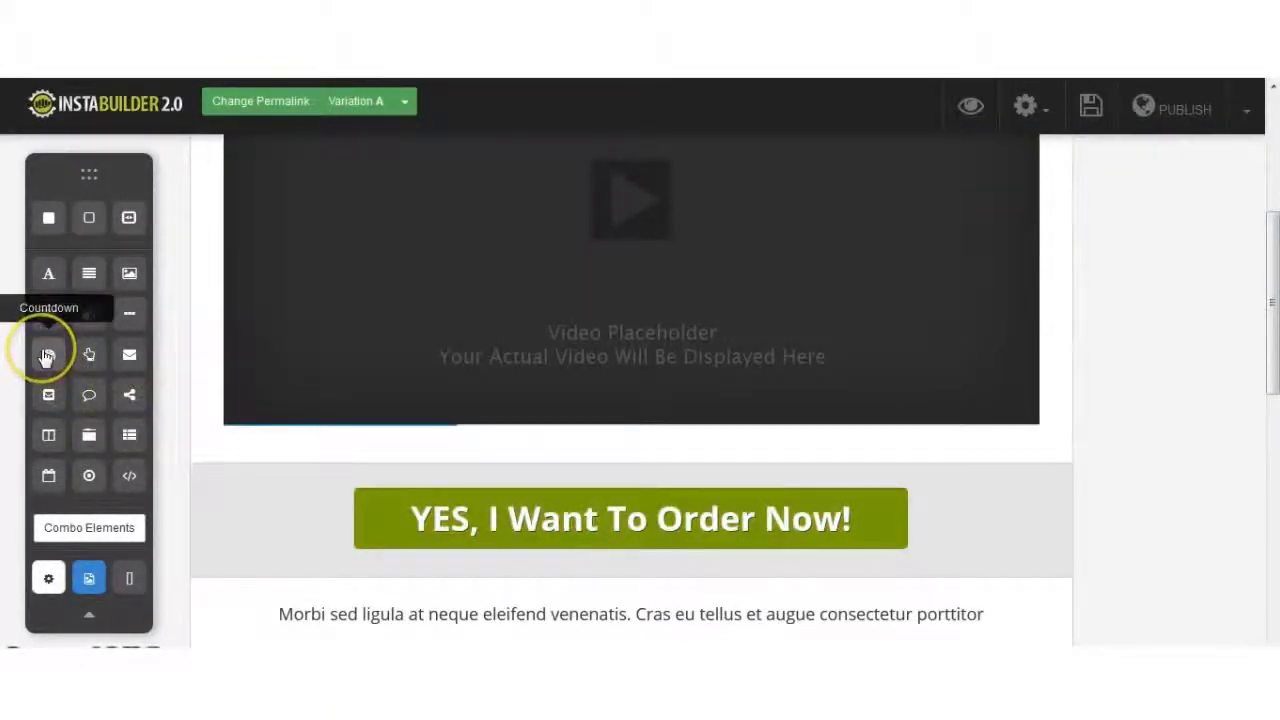
left_click_drag(44, 355, 463, 457)
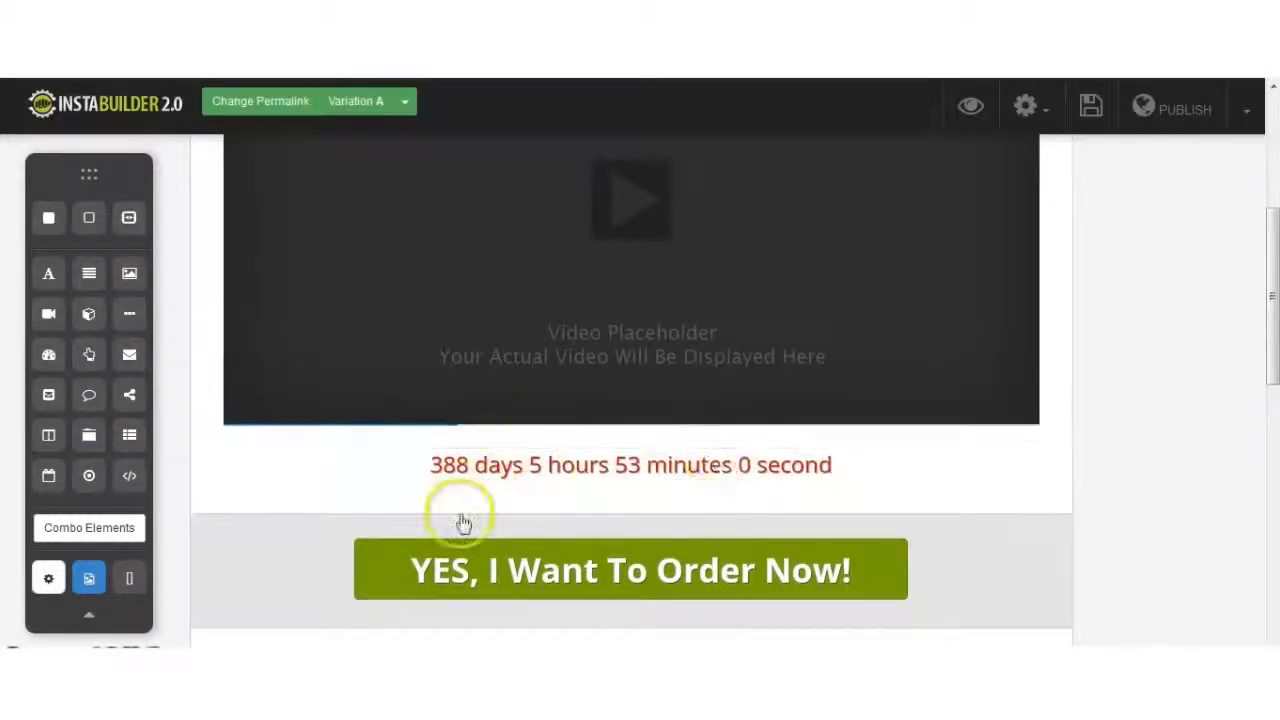
left_click(121, 535)
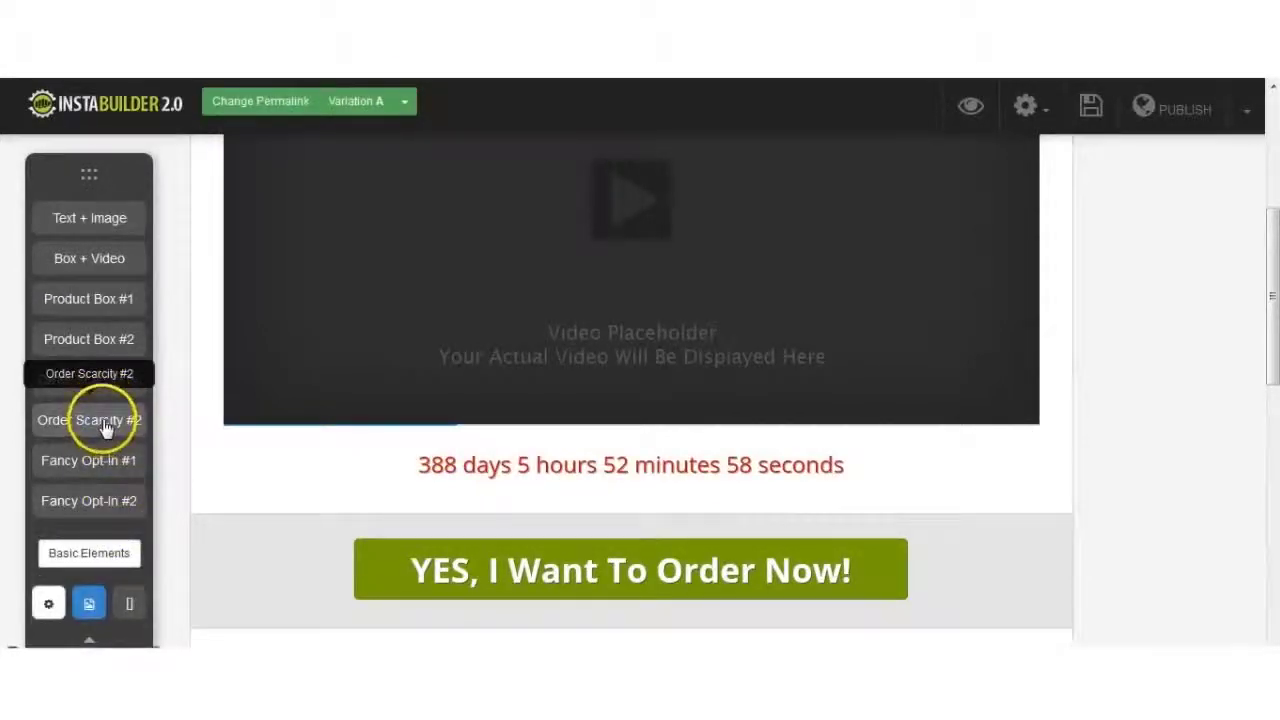
left_click_drag(105, 425, 971, 611)
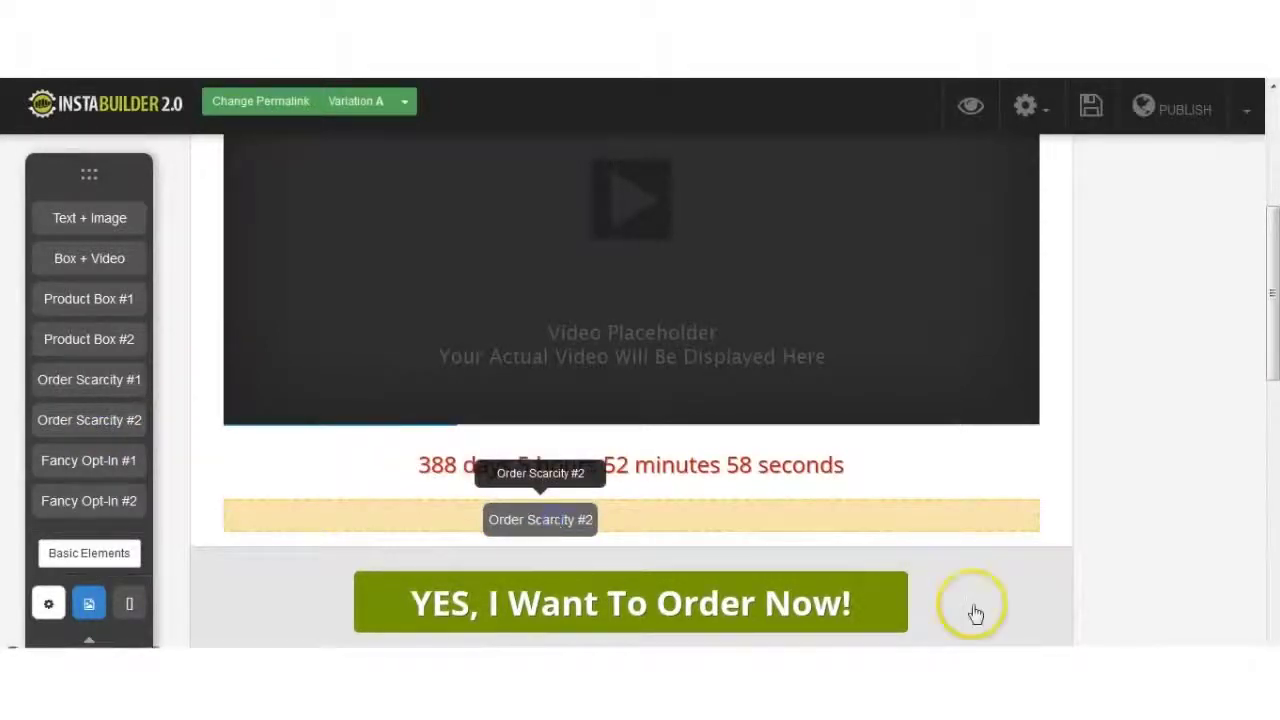
scroll(1272, 285, "down", 2)
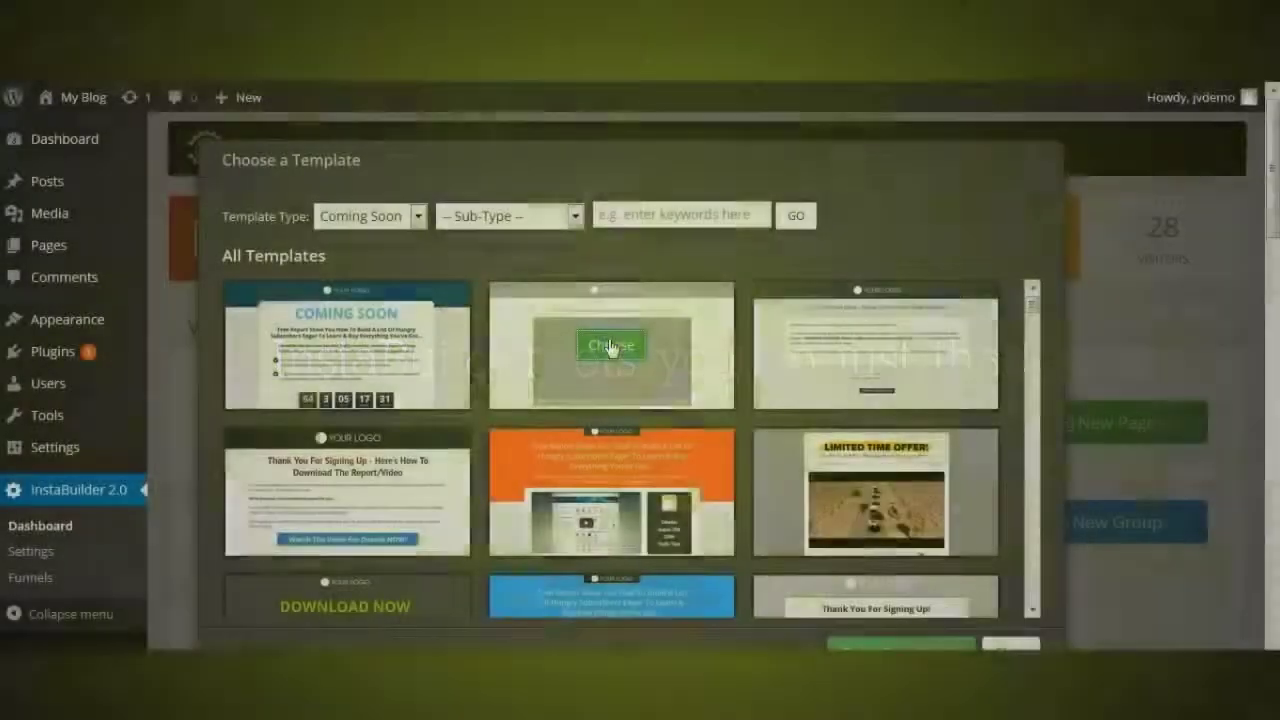
Start a page from the video sales template and enable Display Delay on the section holding the order button.
left_click(611, 346)
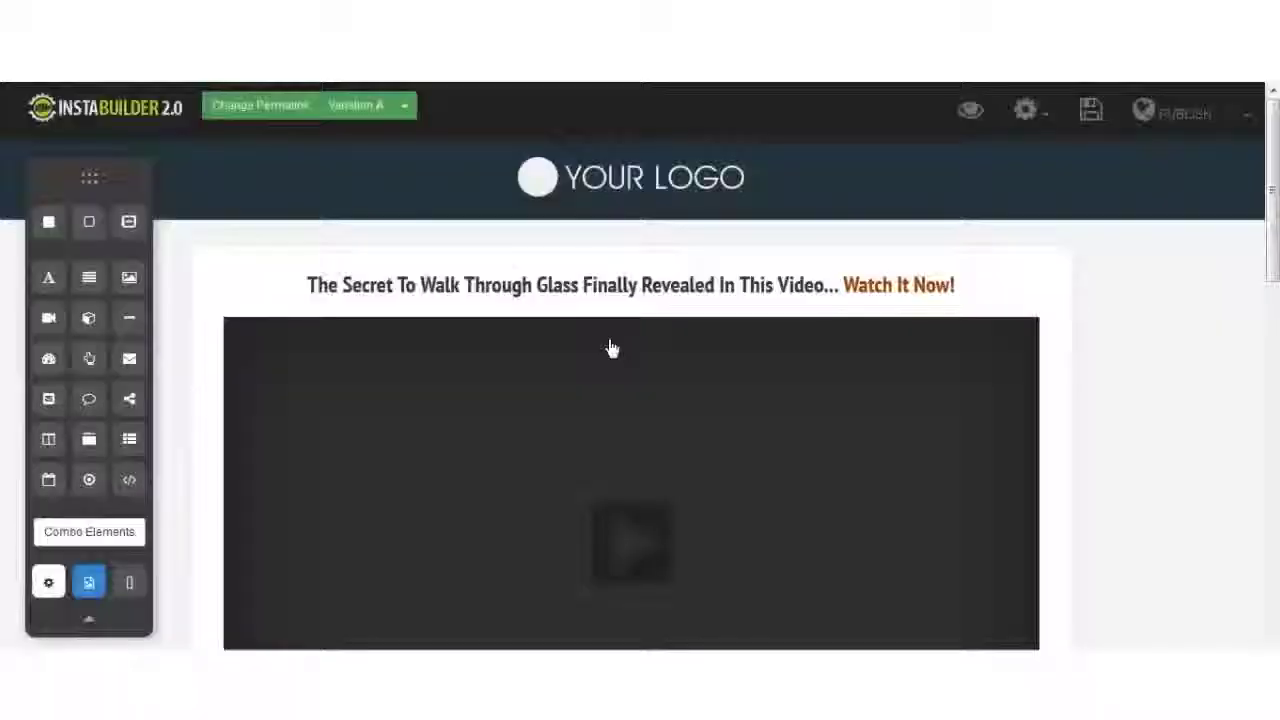
left_click_drag(1273, 220, 1273, 409)
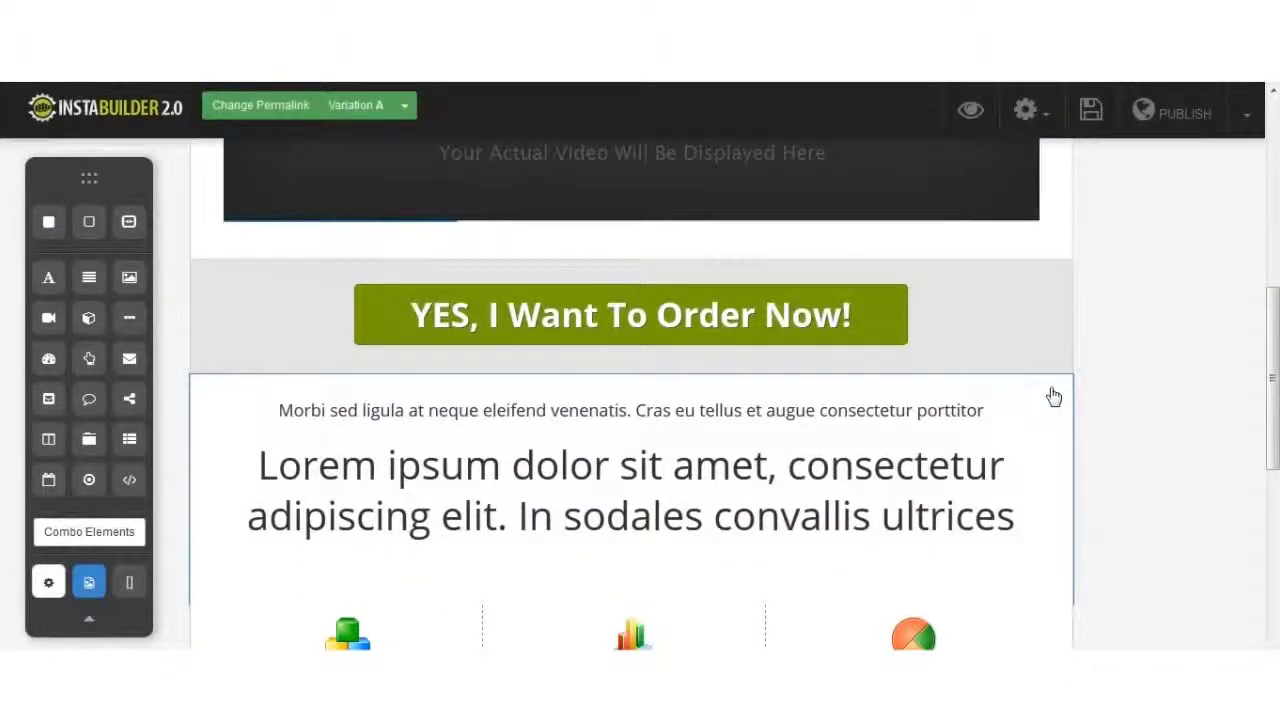
left_click(1016, 357)
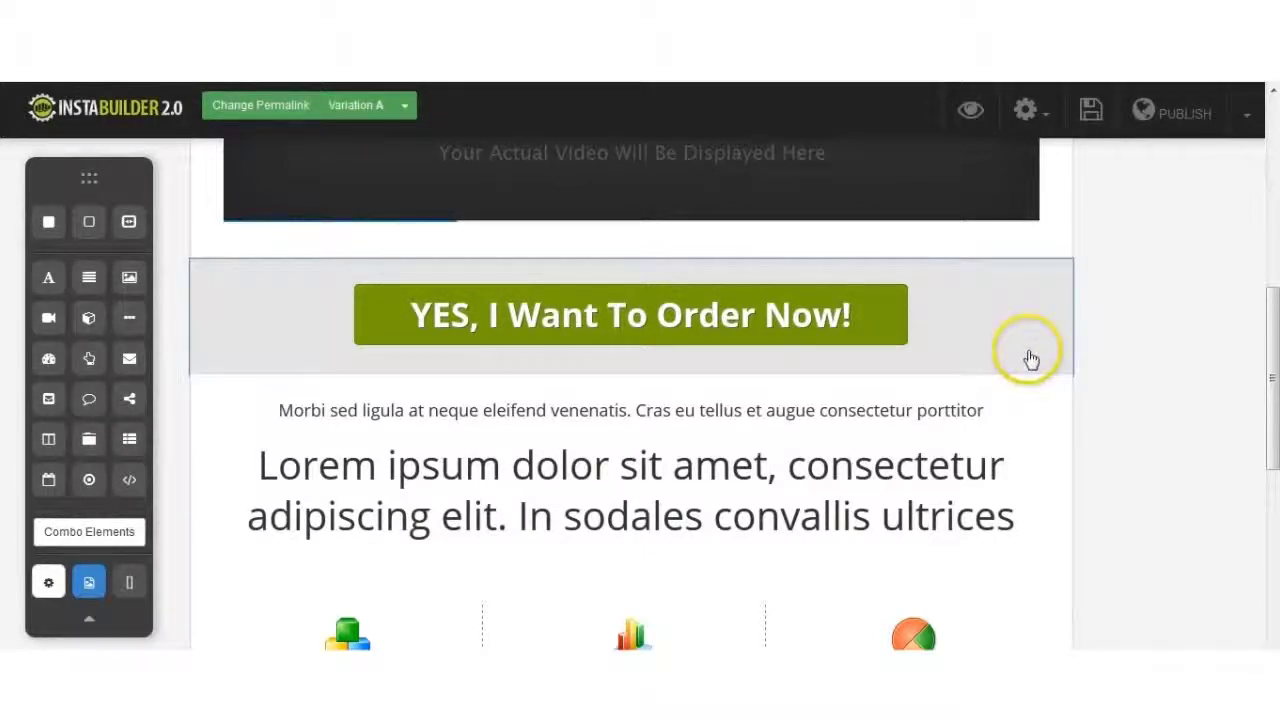
left_click(1063, 374)
left_click(937, 398)
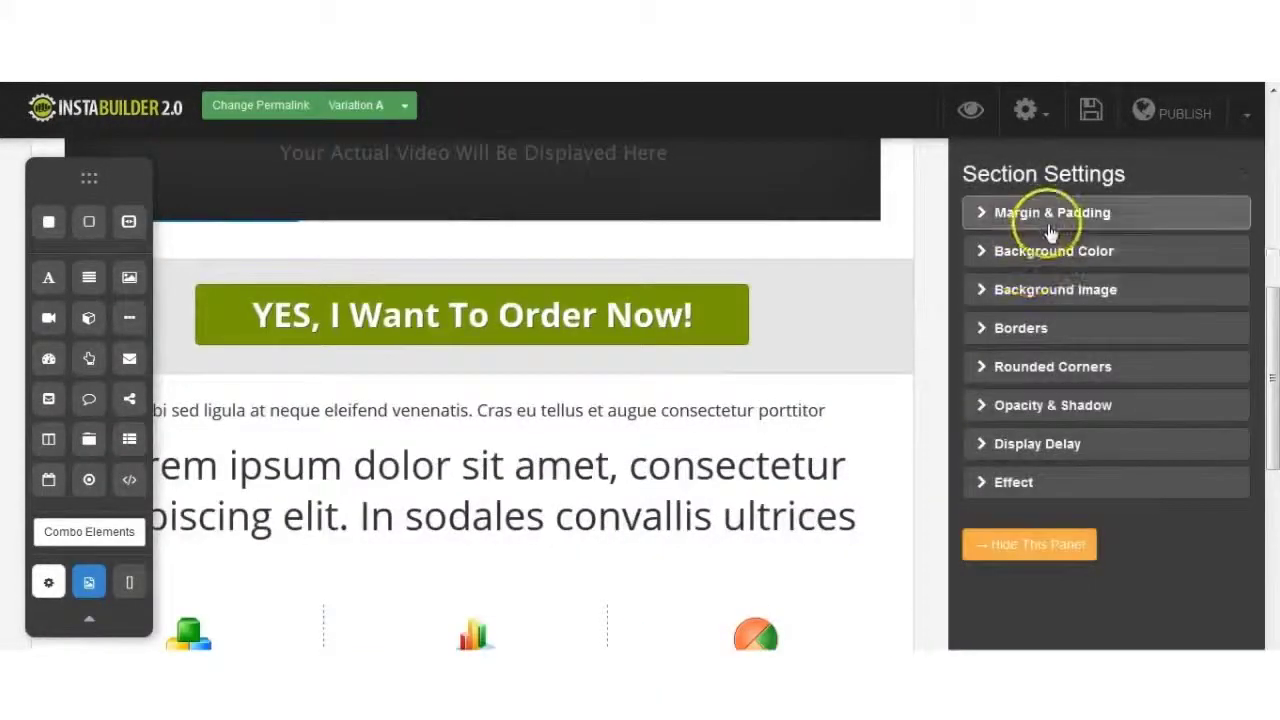
left_click(1061, 443)
left_click(990, 334)
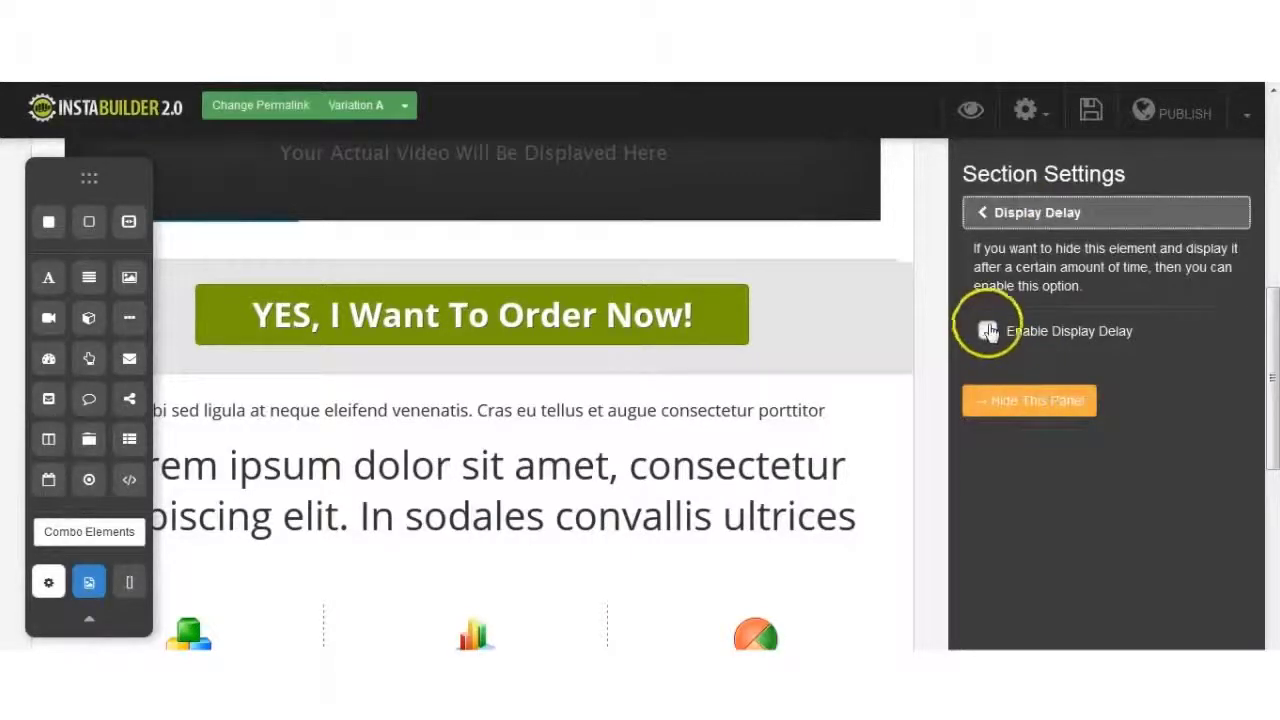
Set the order button section's display delay to 2 hours, 14 minutes and 25 seconds, and close its settings.
left_click_drag(974, 403, 996, 405)
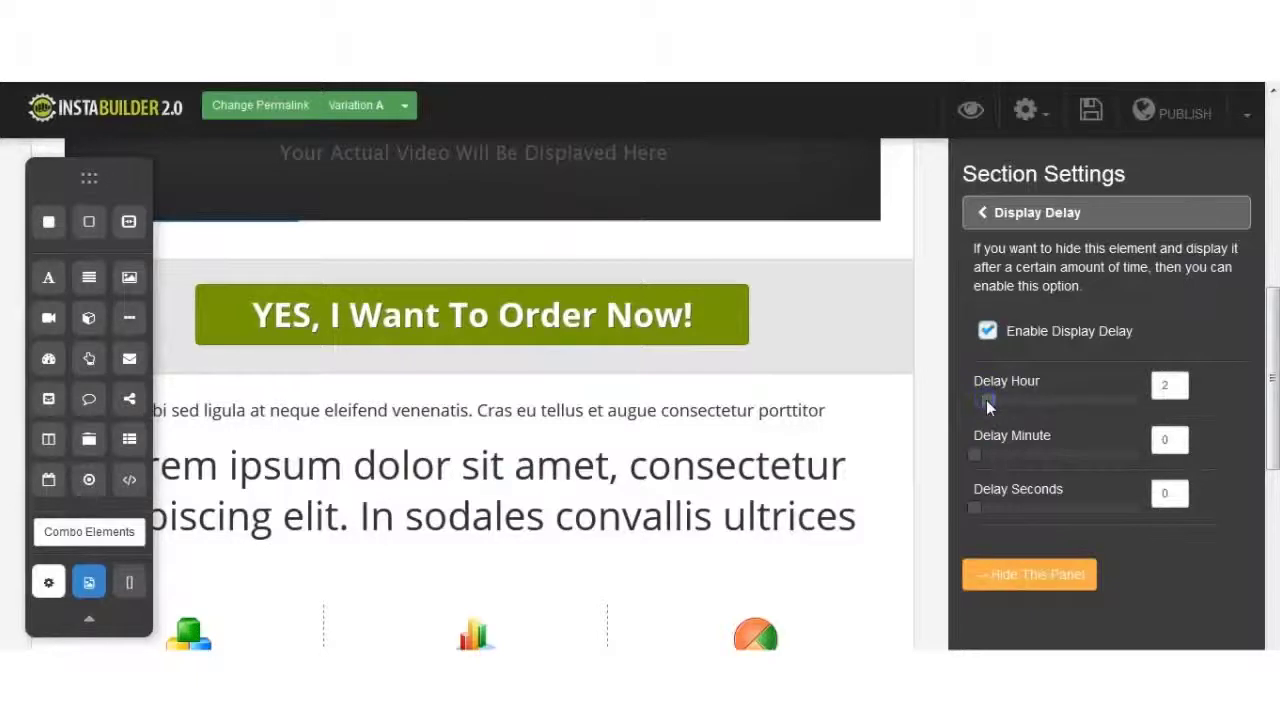
left_click(975, 454)
left_click_drag(978, 459, 995, 459)
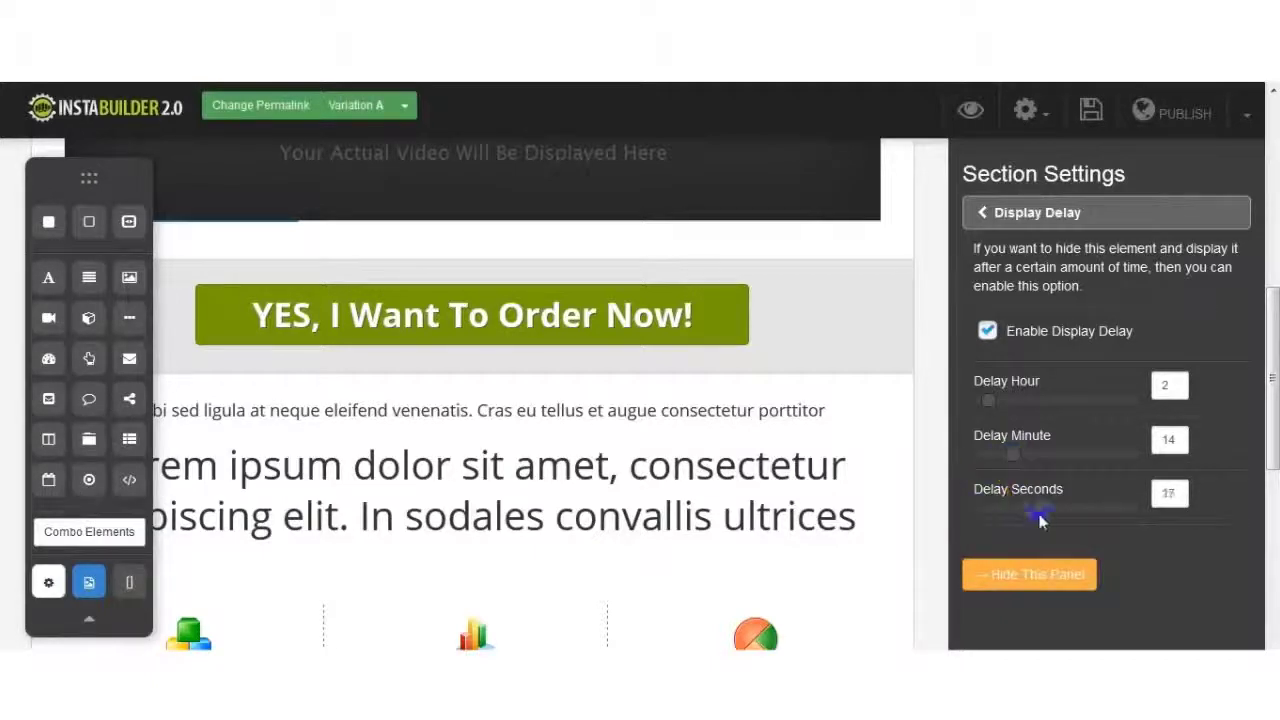
left_click(989, 401)
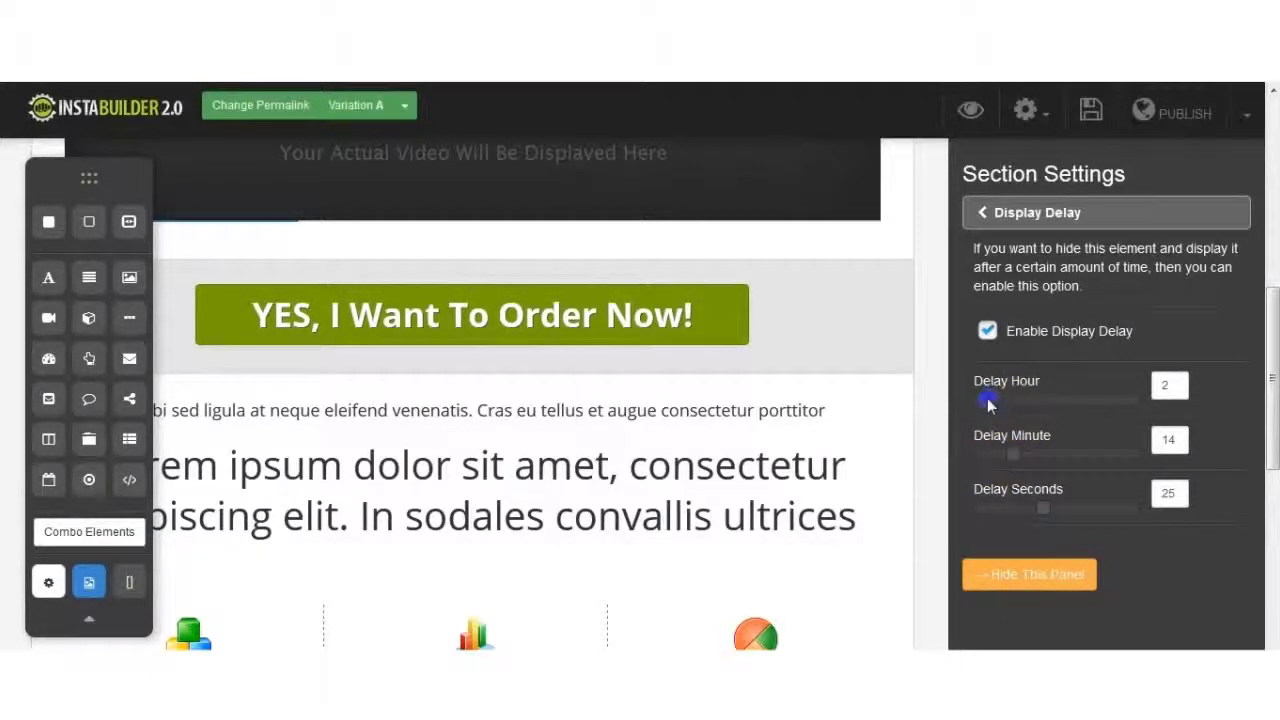
left_click(1045, 573)
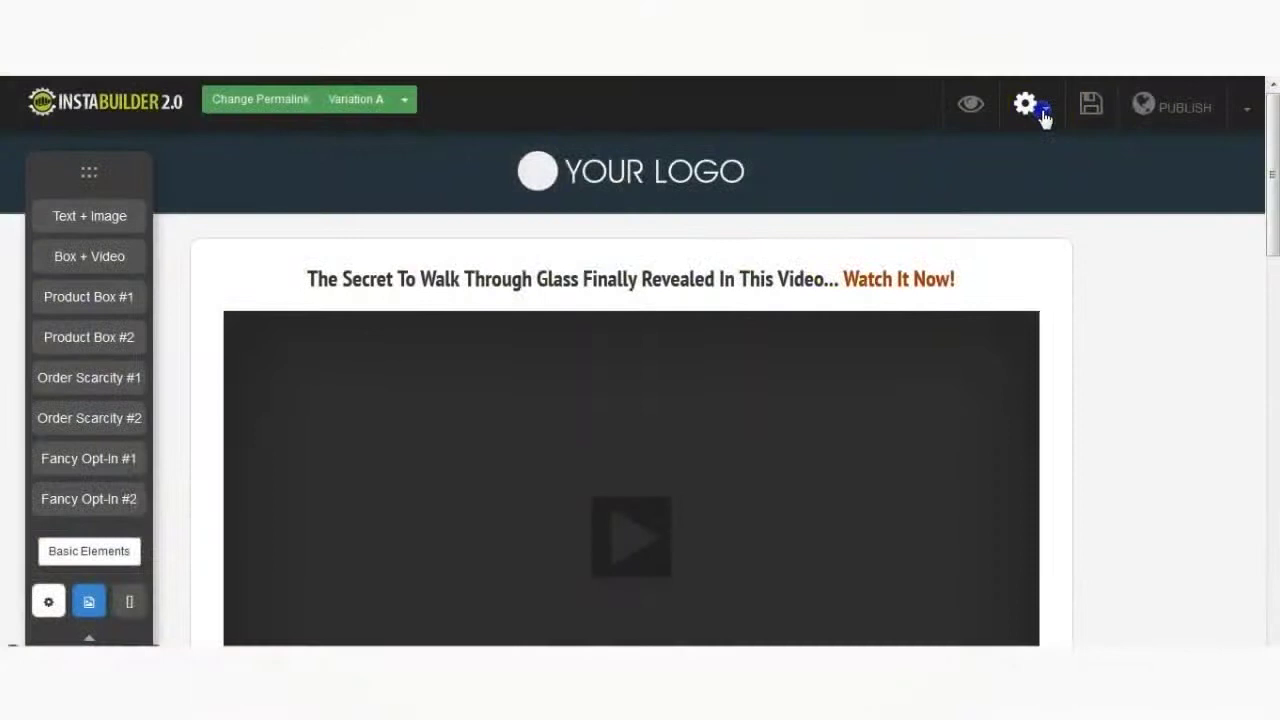
Enable the page's popup and set it to load on "Page unfocus (about to leave the page)".
left_click(1043, 118)
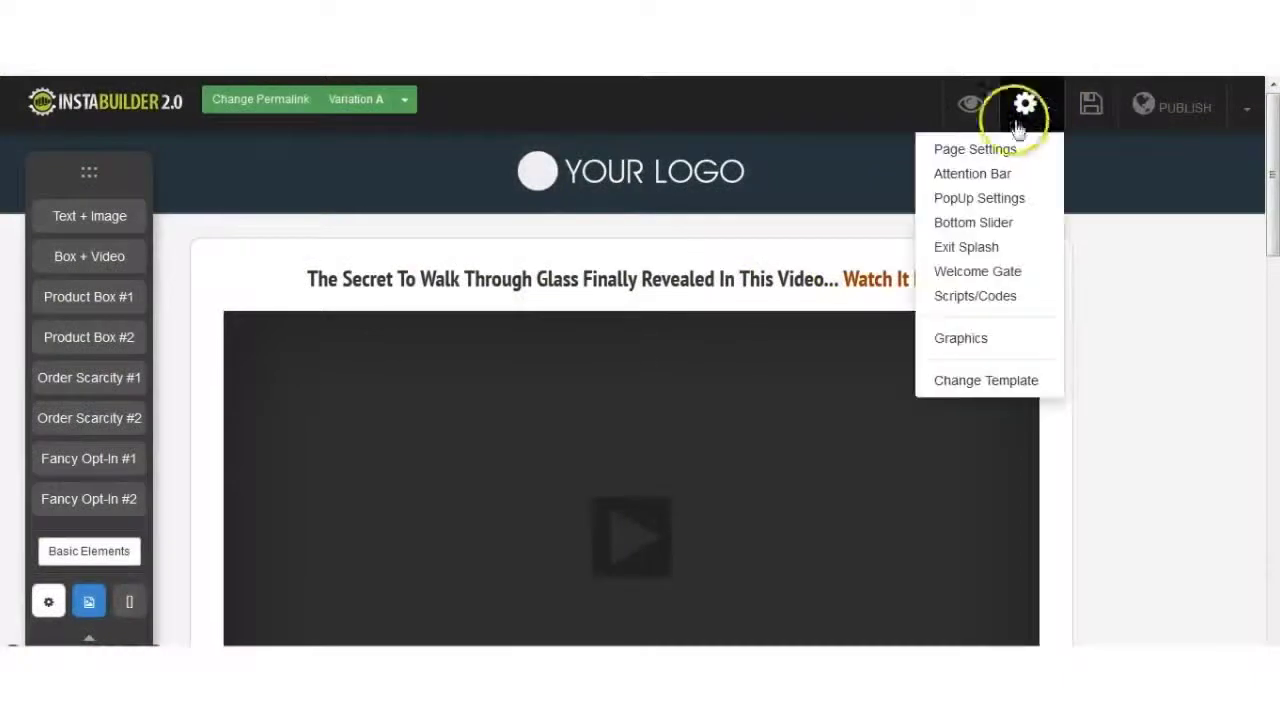
left_click(1005, 199)
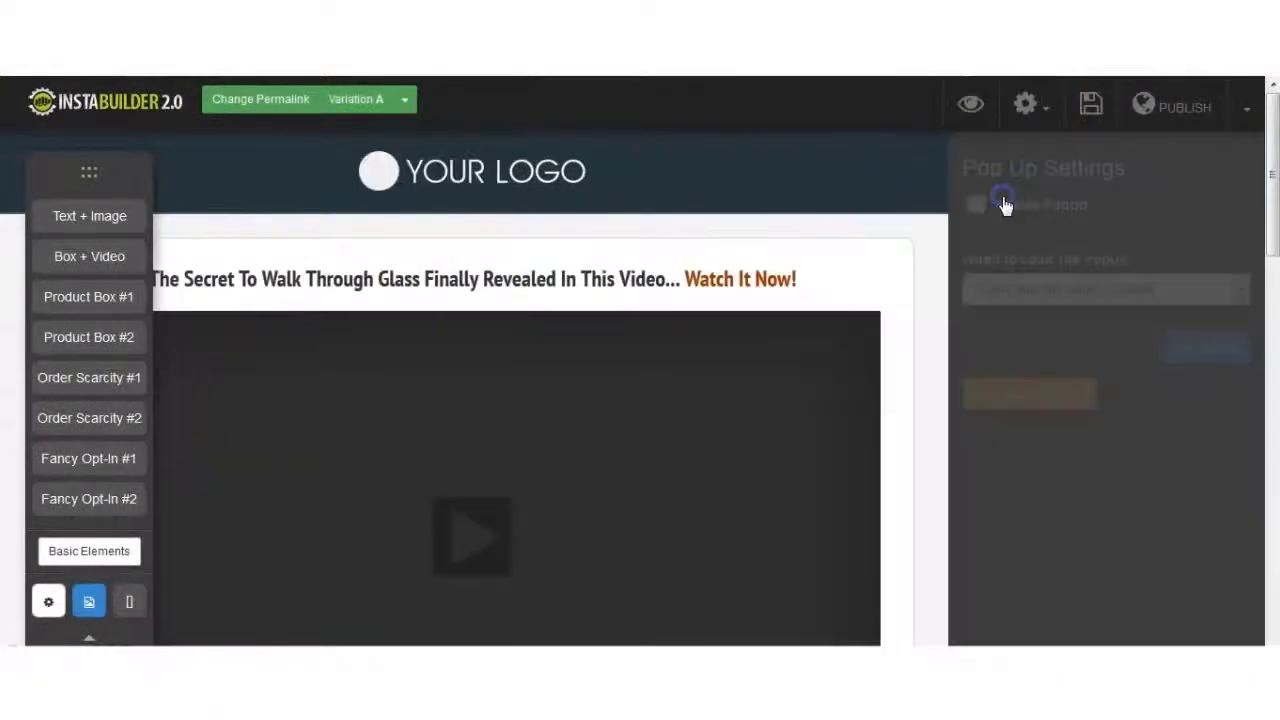
left_click(978, 206)
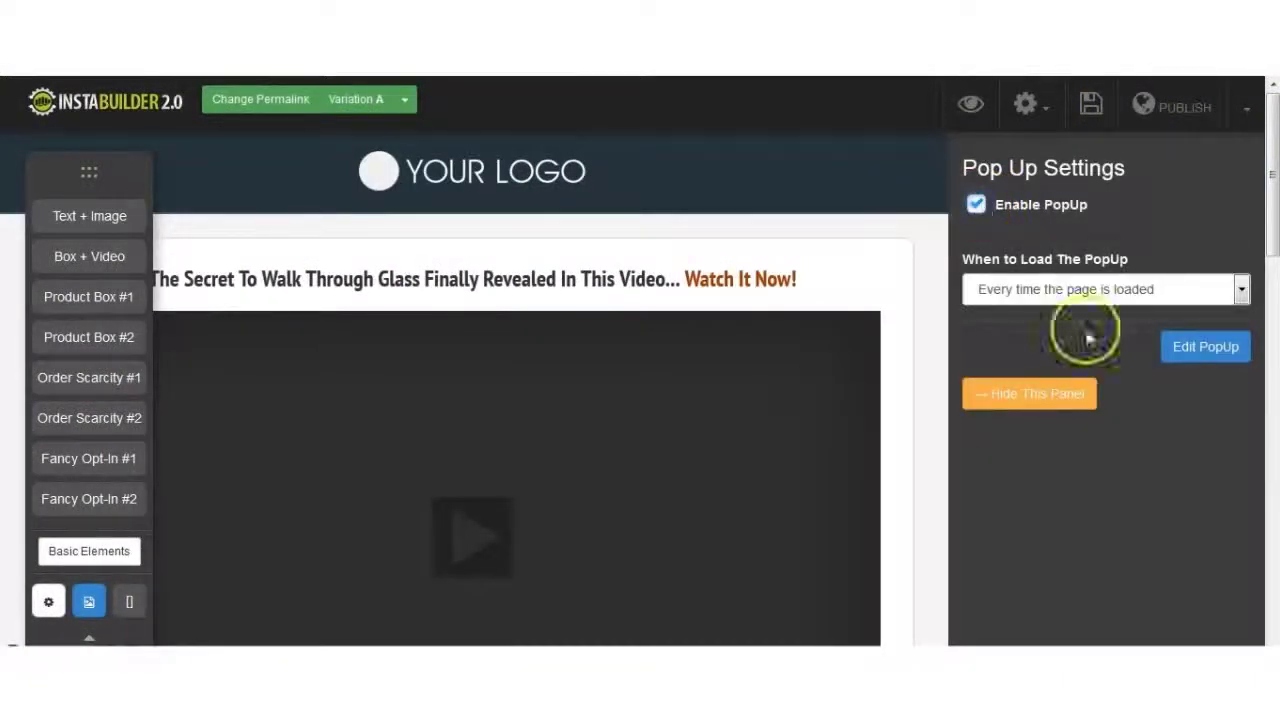
left_click(1241, 289)
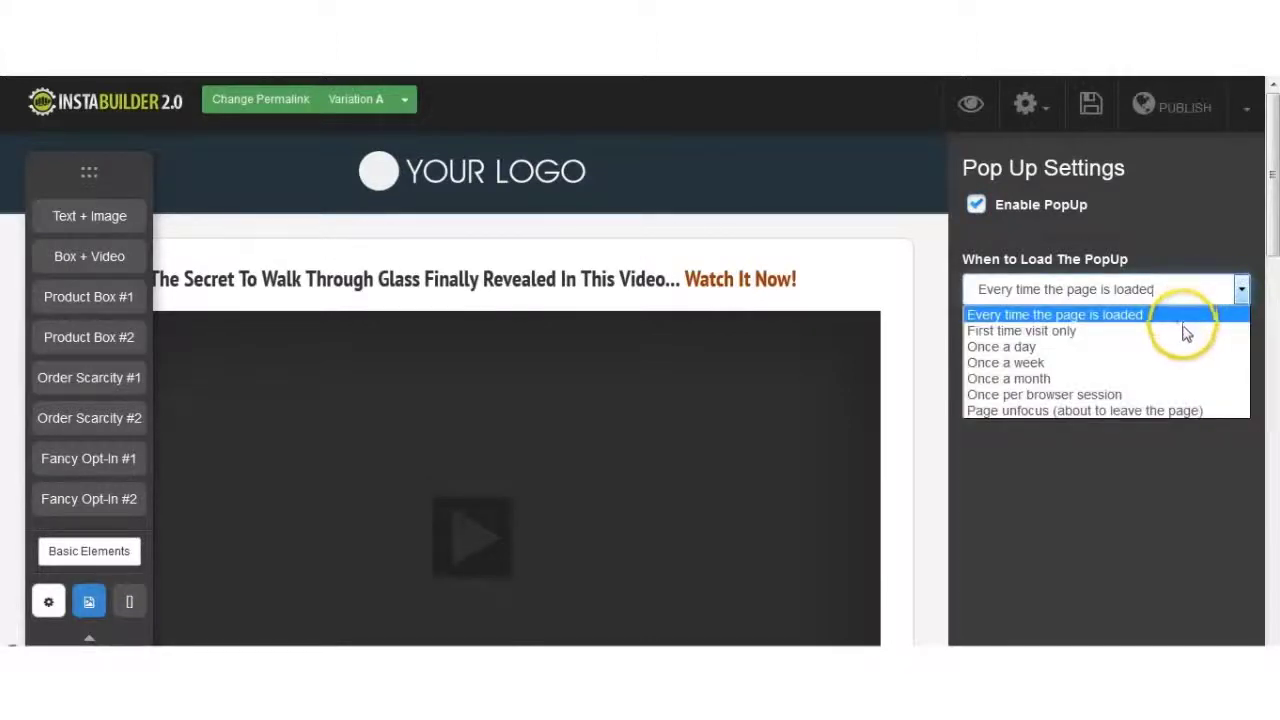
left_click(1185, 412)
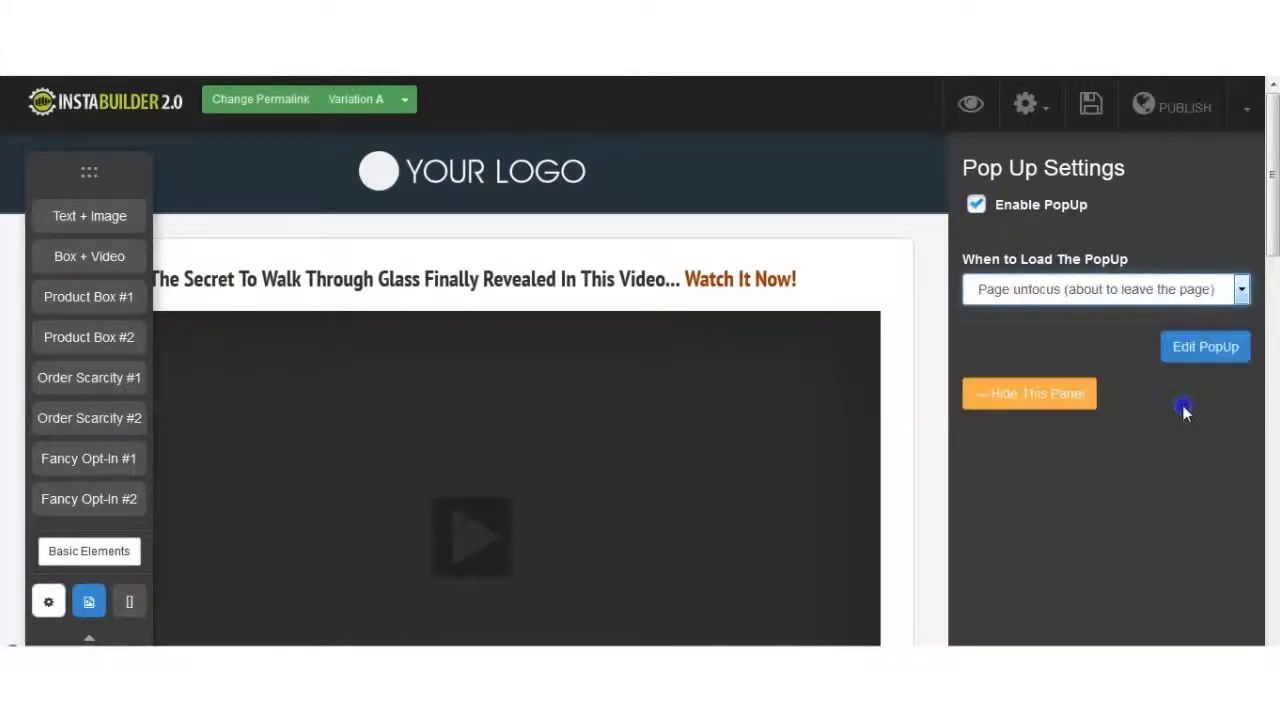